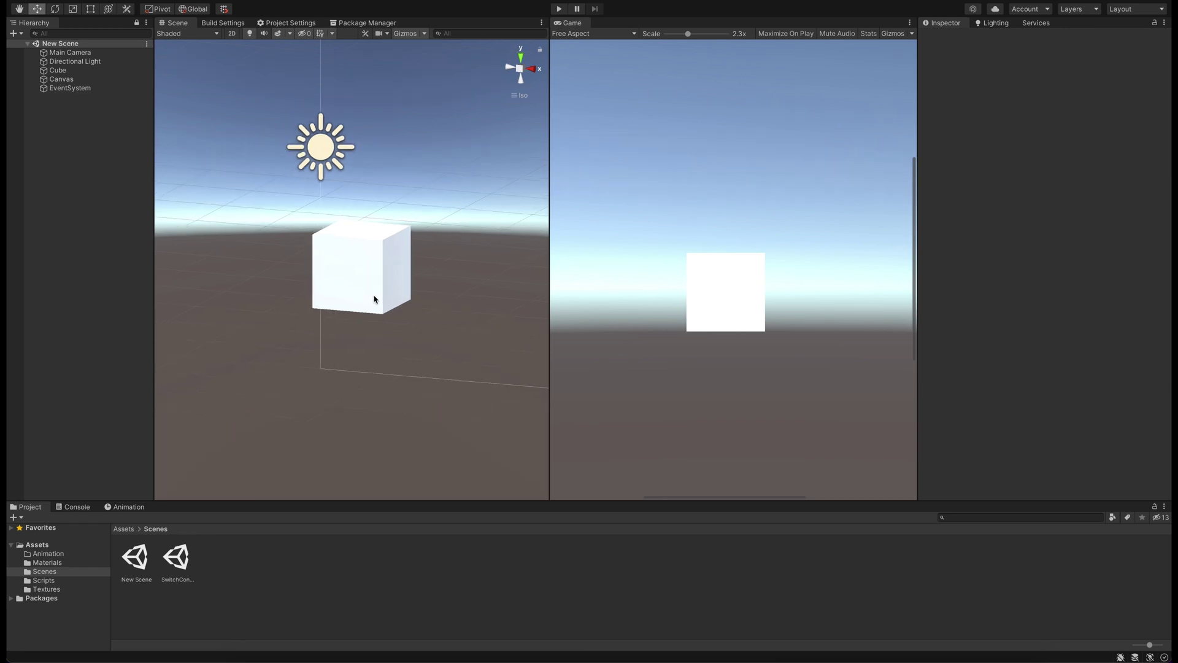
Inspect the Canvas, Cube (toggling collider edit) and EventSystem components
click(350, 258)
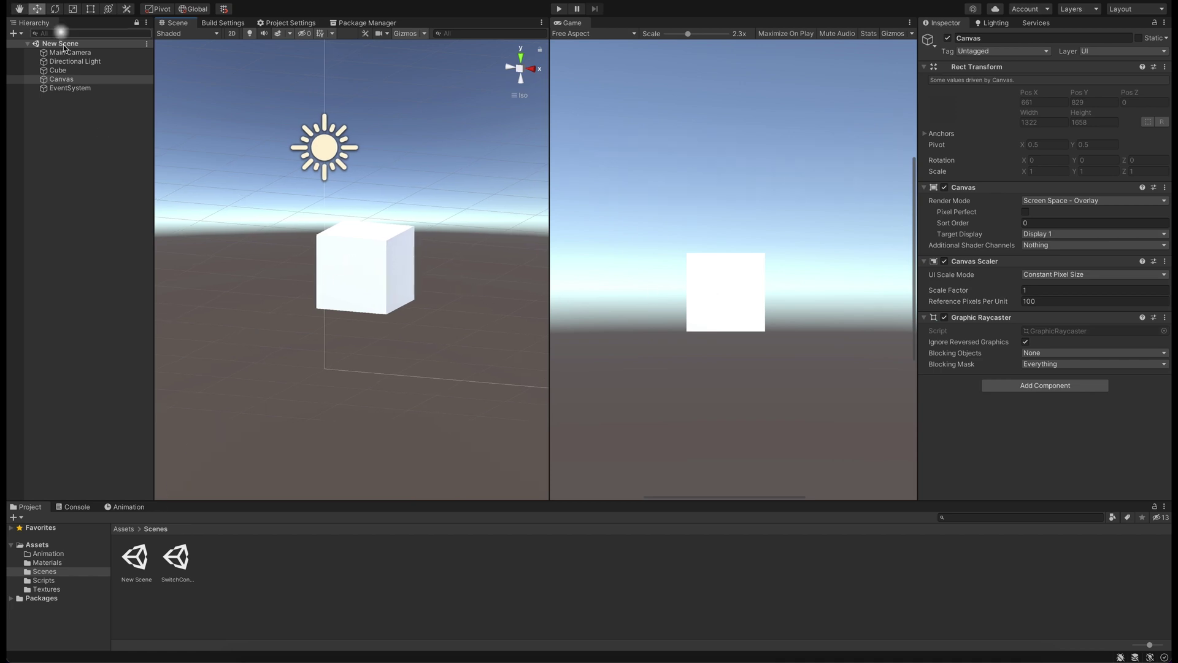
click(57, 70)
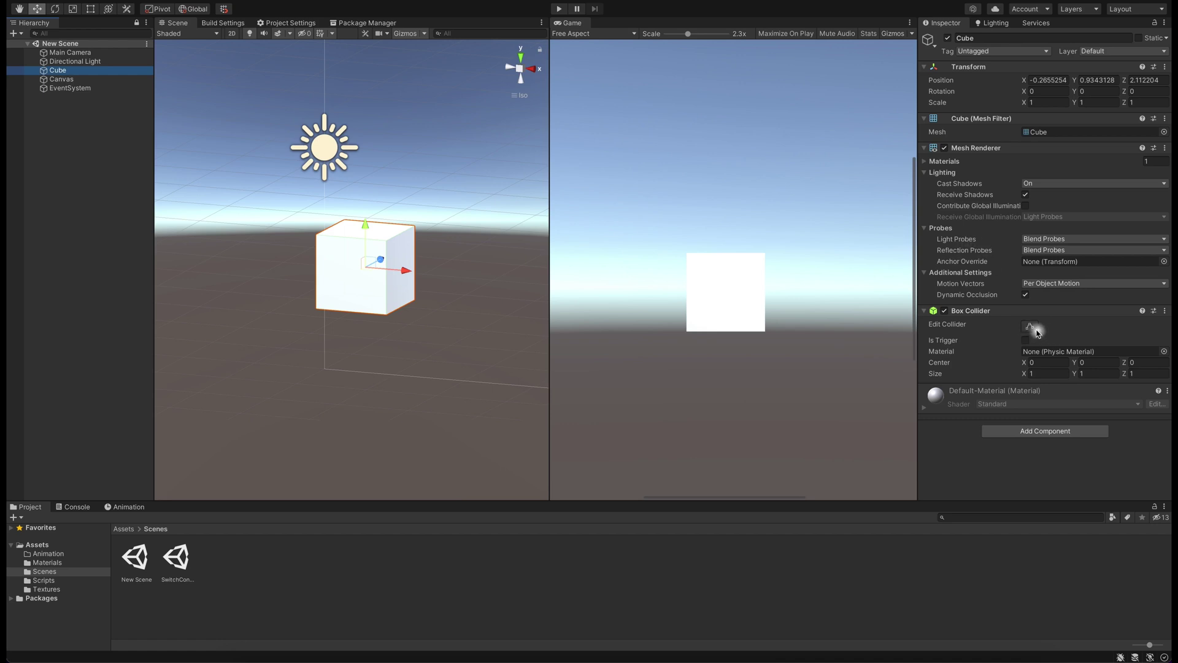
click(1030, 328)
click(1032, 328)
click(73, 87)
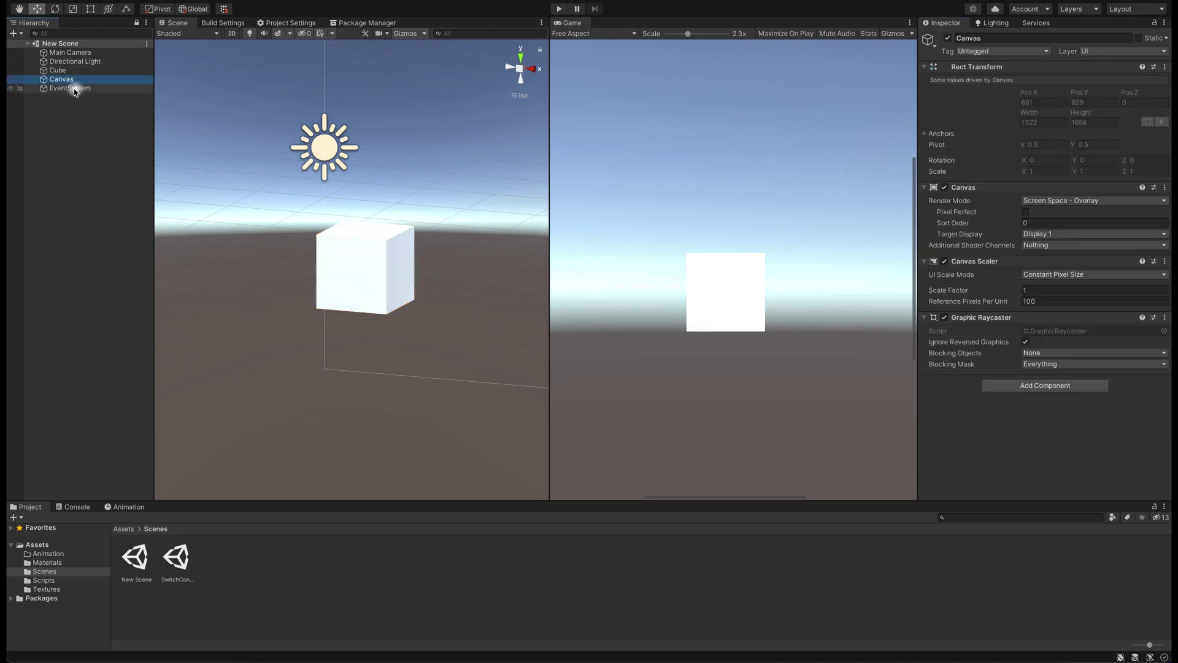
Create a new C# script named ClickObject in the Scenes folder
right_click(237, 602)
mouse_move(251, 346)
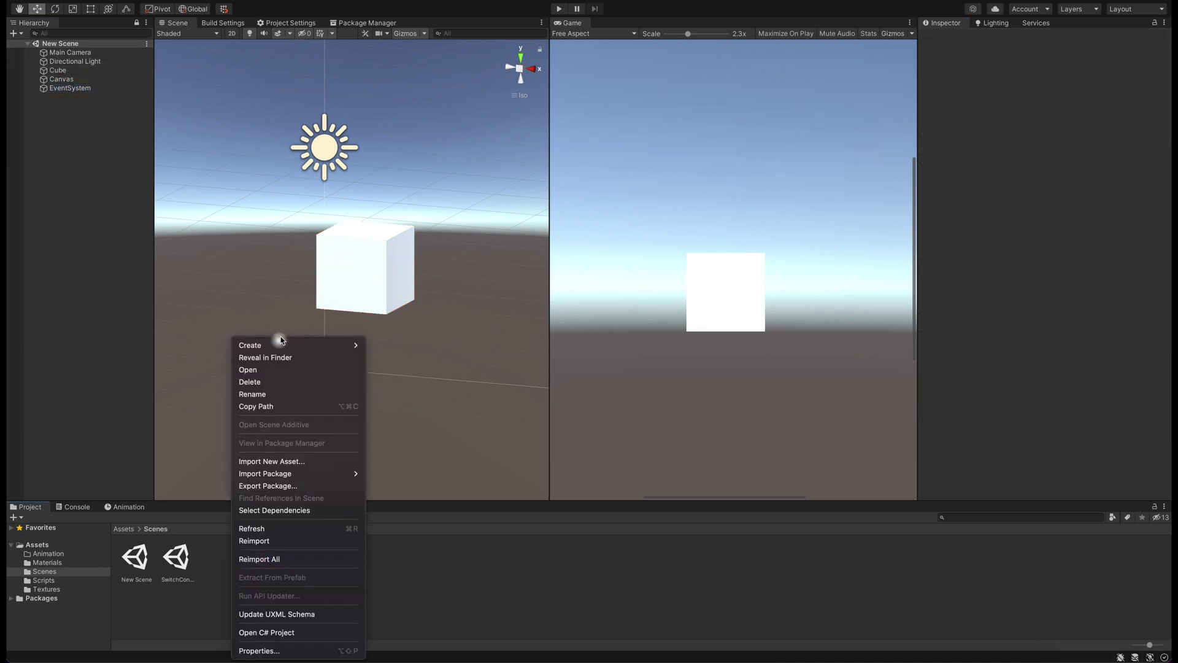
click(433, 179)
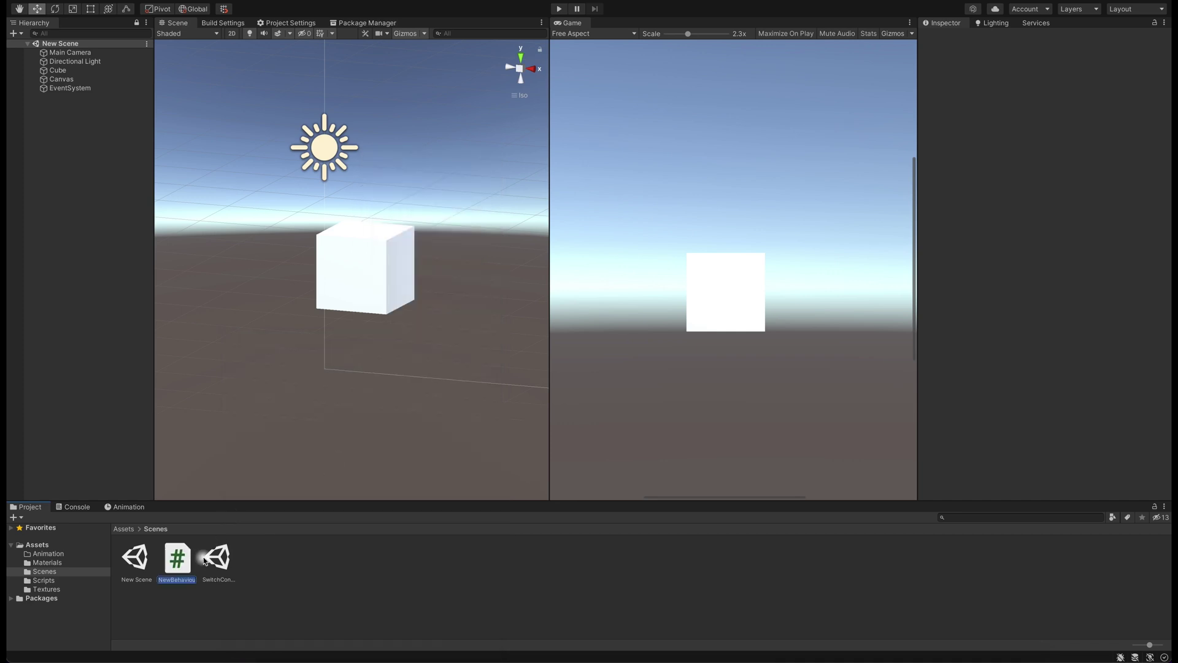
text(ClickObject)
key(Return)
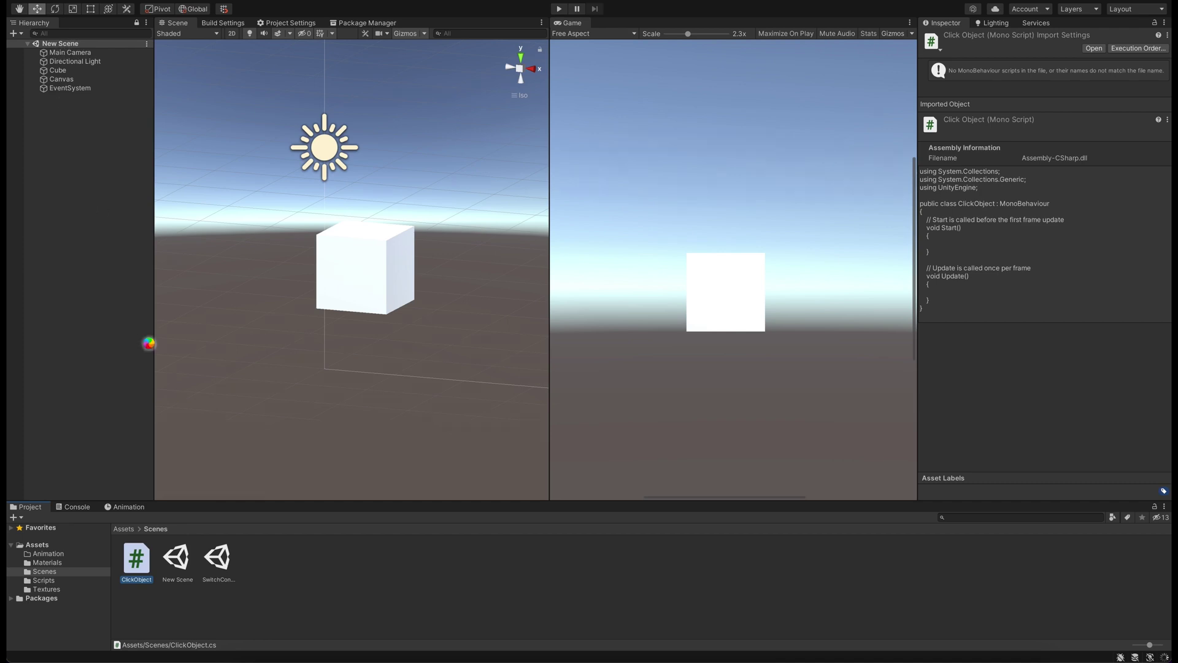
Attach ClickObject to the Main Camera and open the script for editing
click(46, 53)
drag(132, 560, 1013, 230)
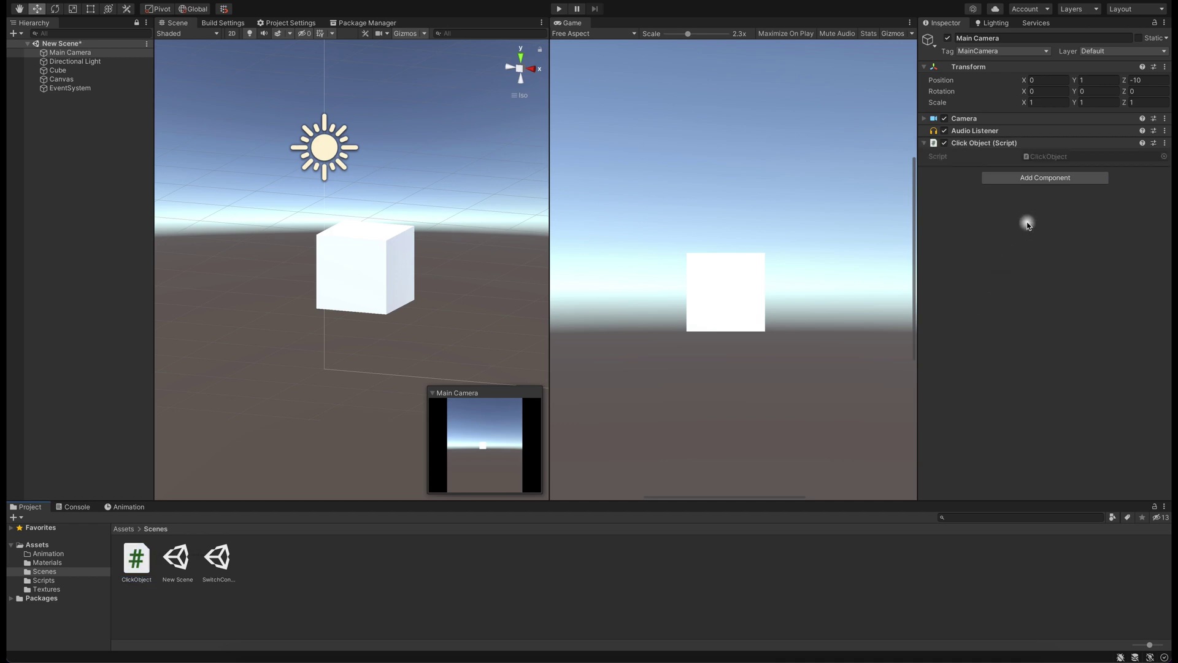
double_click(137, 559)
Add 'public GameObject cube;' inside the class, save, and return to Unity
drag(489, 84, 591, 140)
click(447, 203)
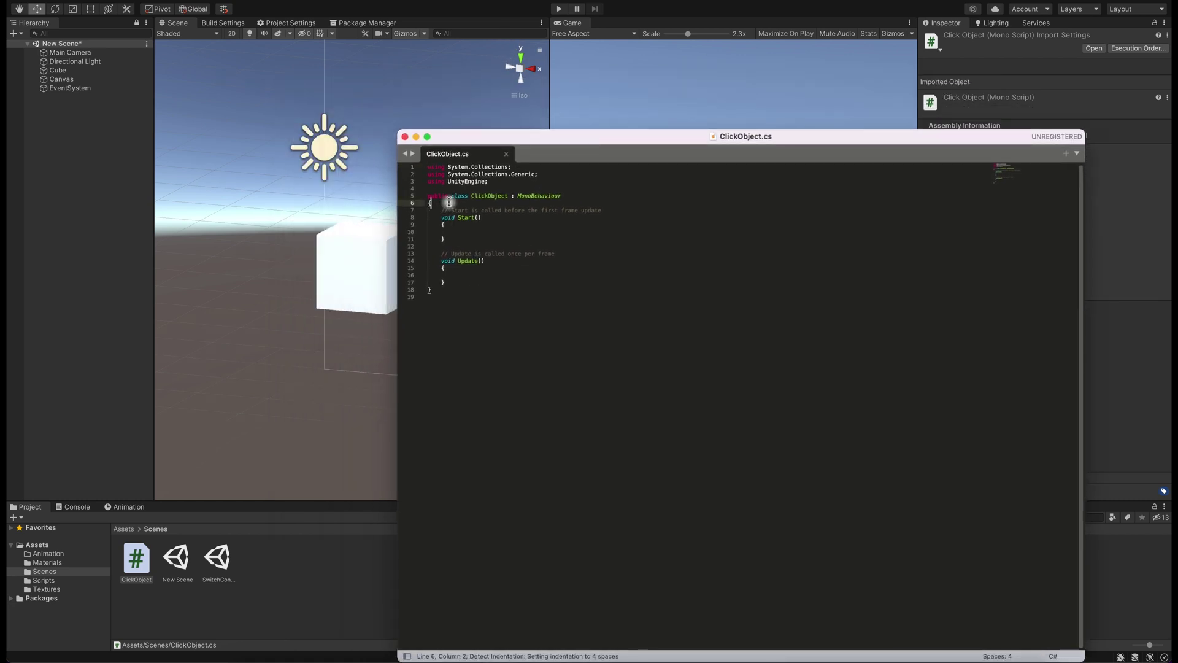
key(Return)
text(public)
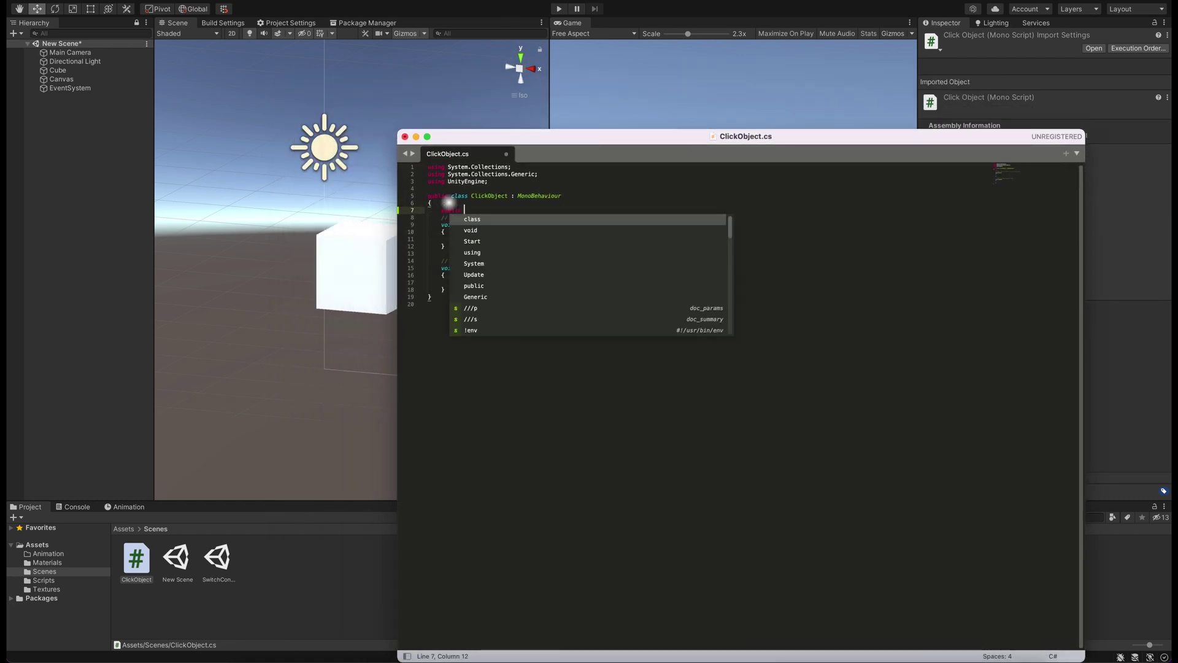
text( GameObject)
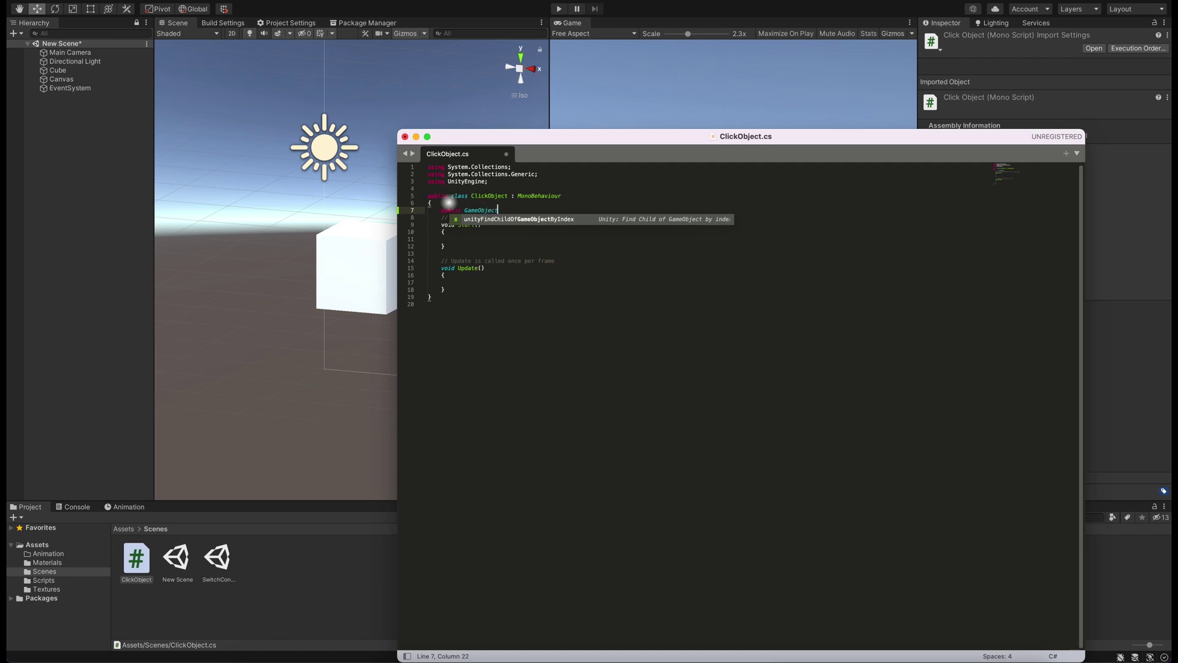
text( cube;)
key(Return)
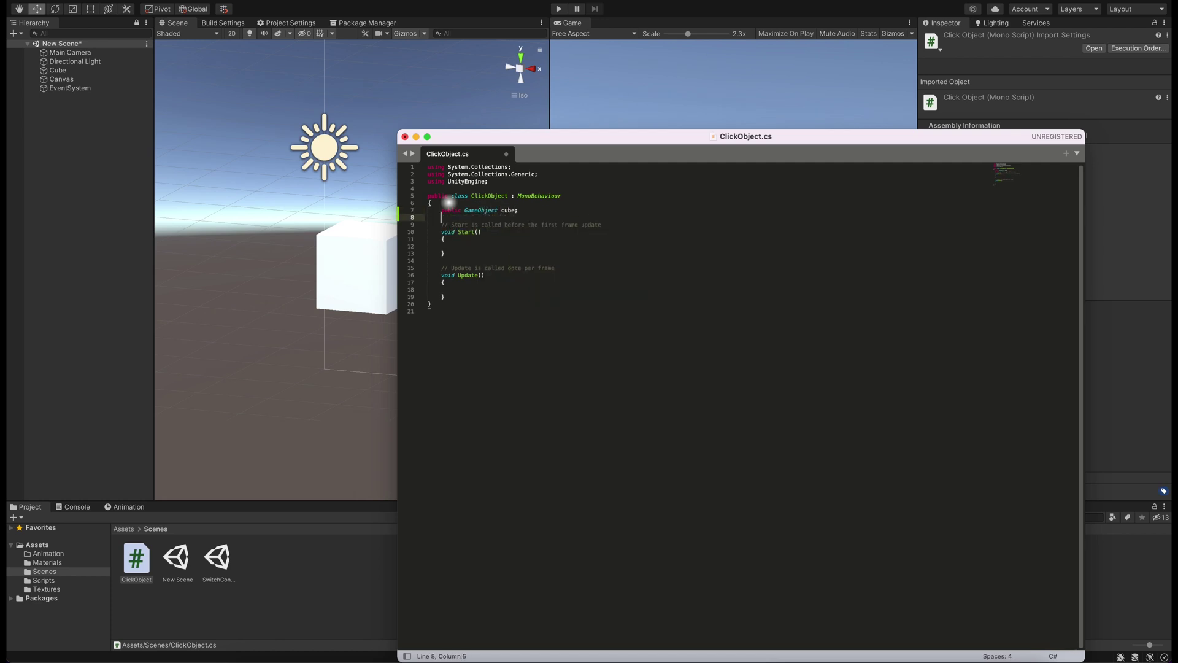
key(super+s)
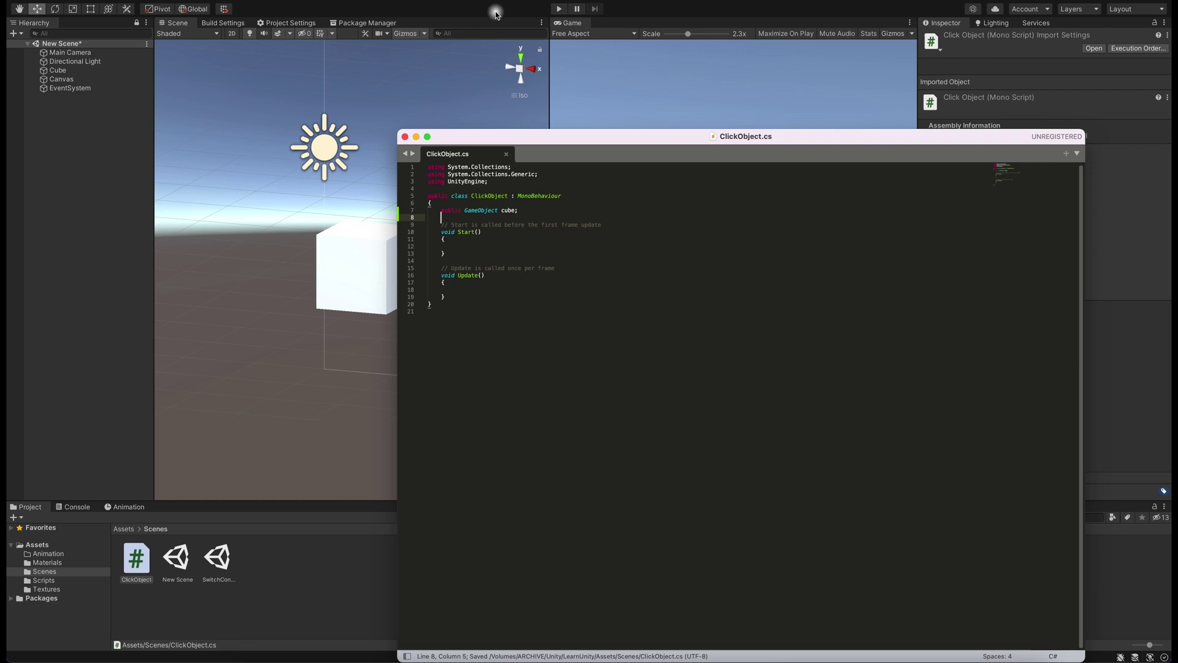
click(495, 13)
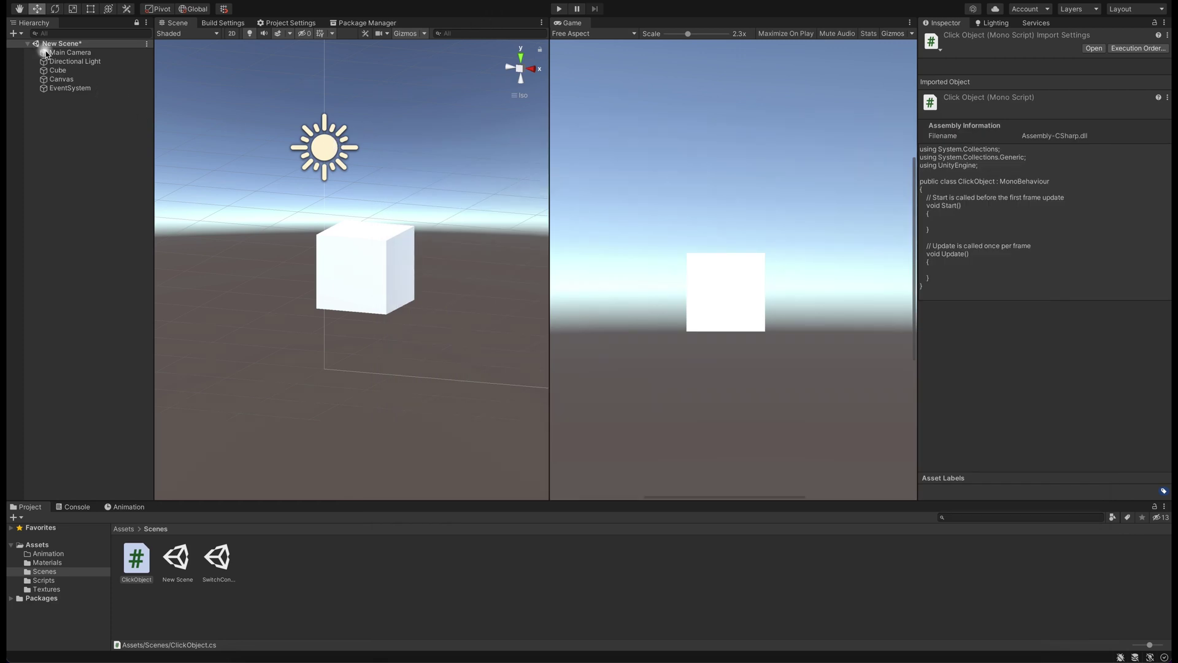
Assign the scene Cube to the Main Camera's ClickObject Cube field and reopen the script
click(69, 53)
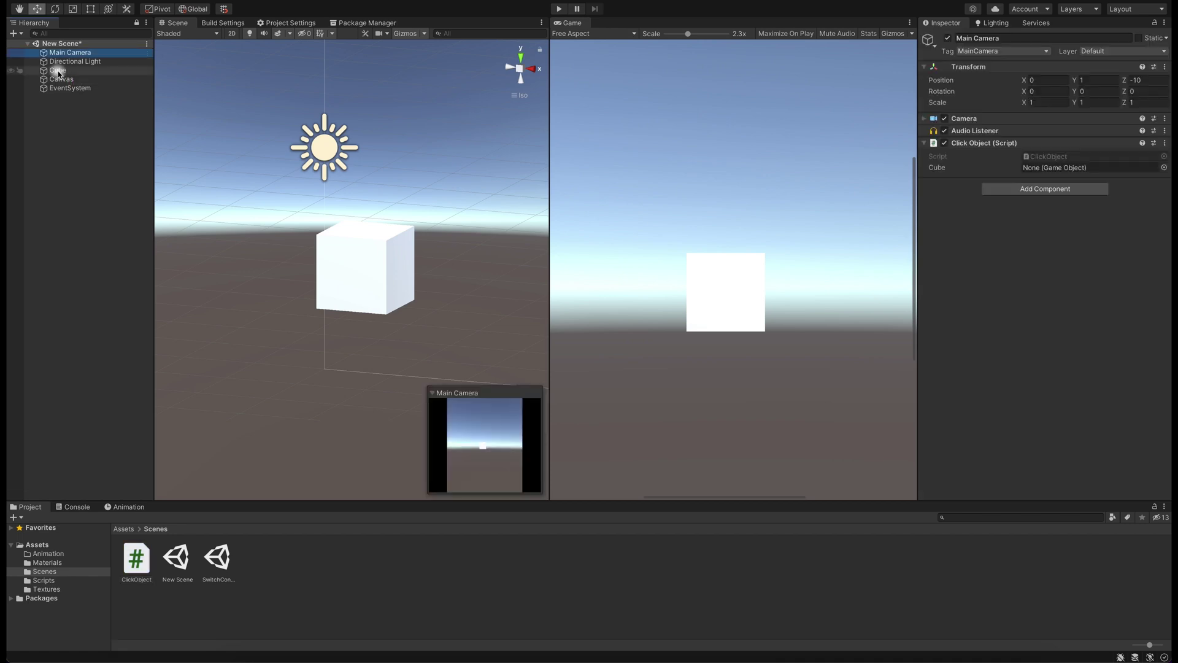
drag(57, 71, 1055, 169)
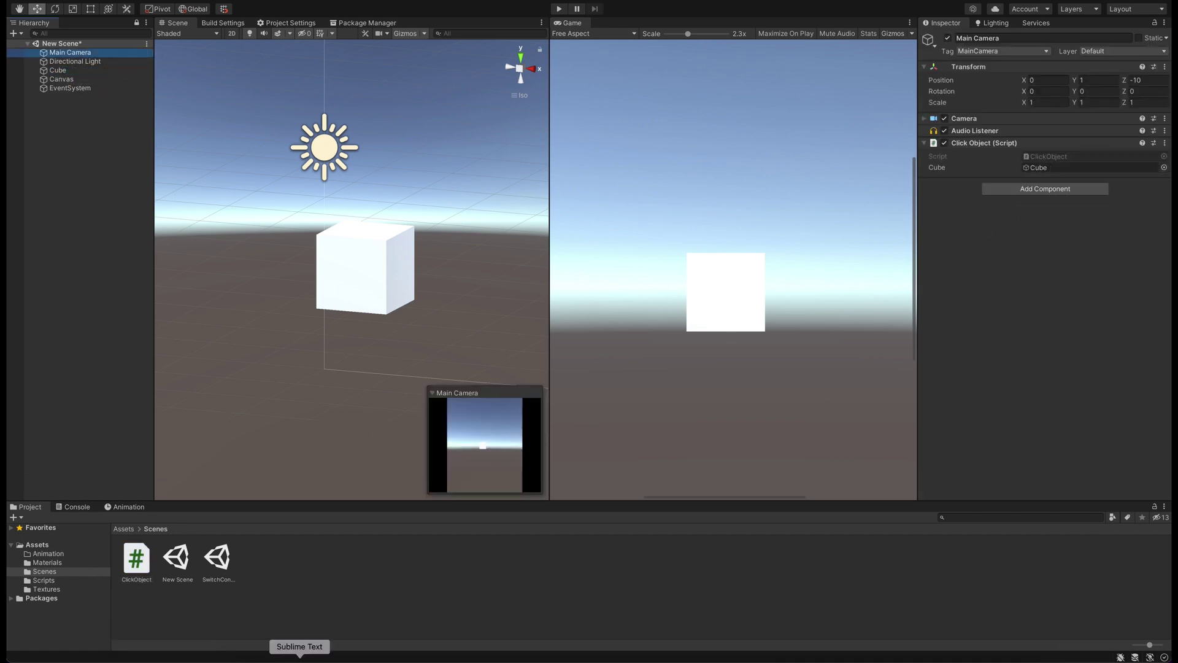
click(299, 656)
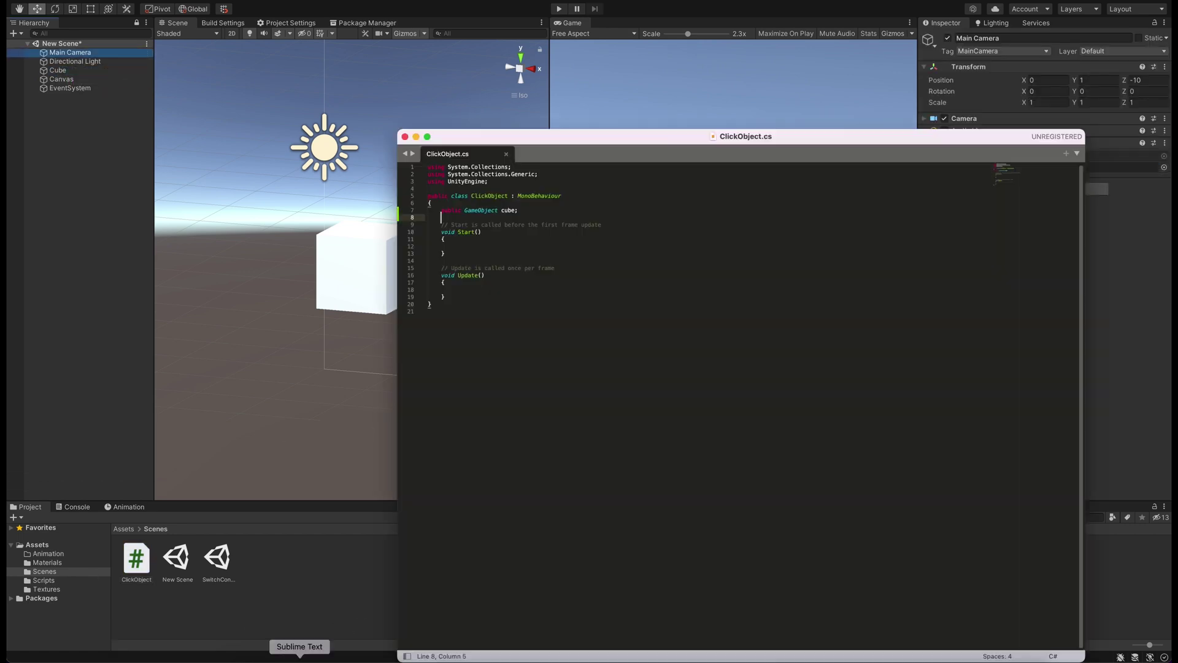
Insert the GetMouseButtonDown/GetMouseButtonUp snippet inside Update() and review the method names
click(460, 282)
key(Return)
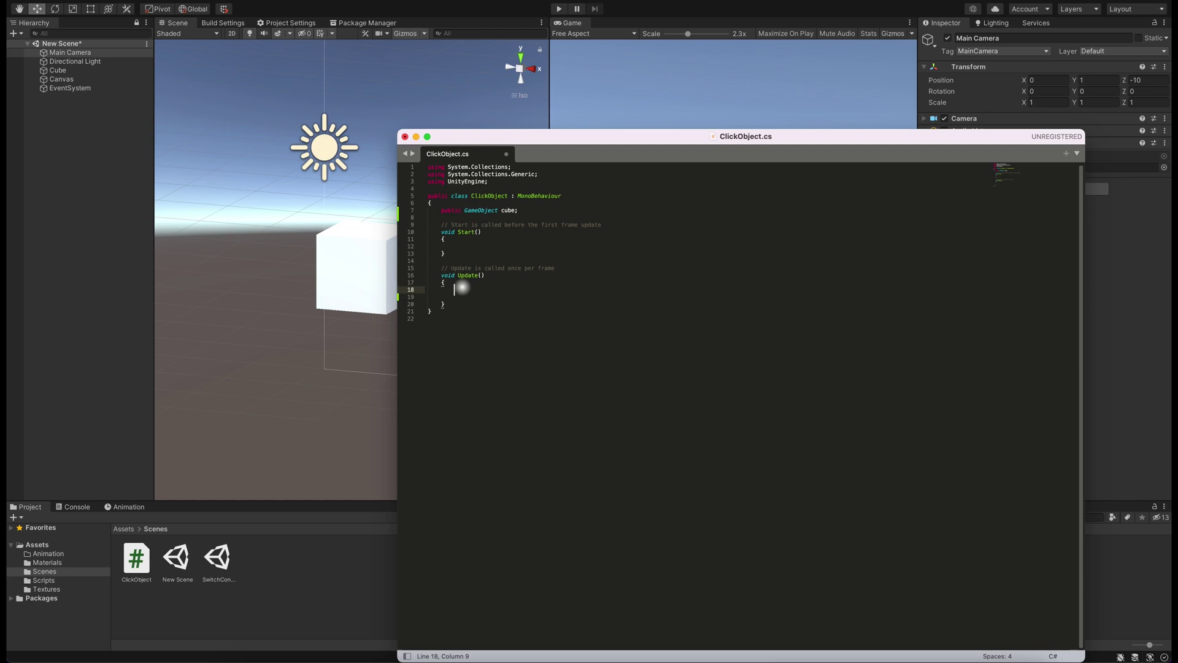
text(unitymouse)
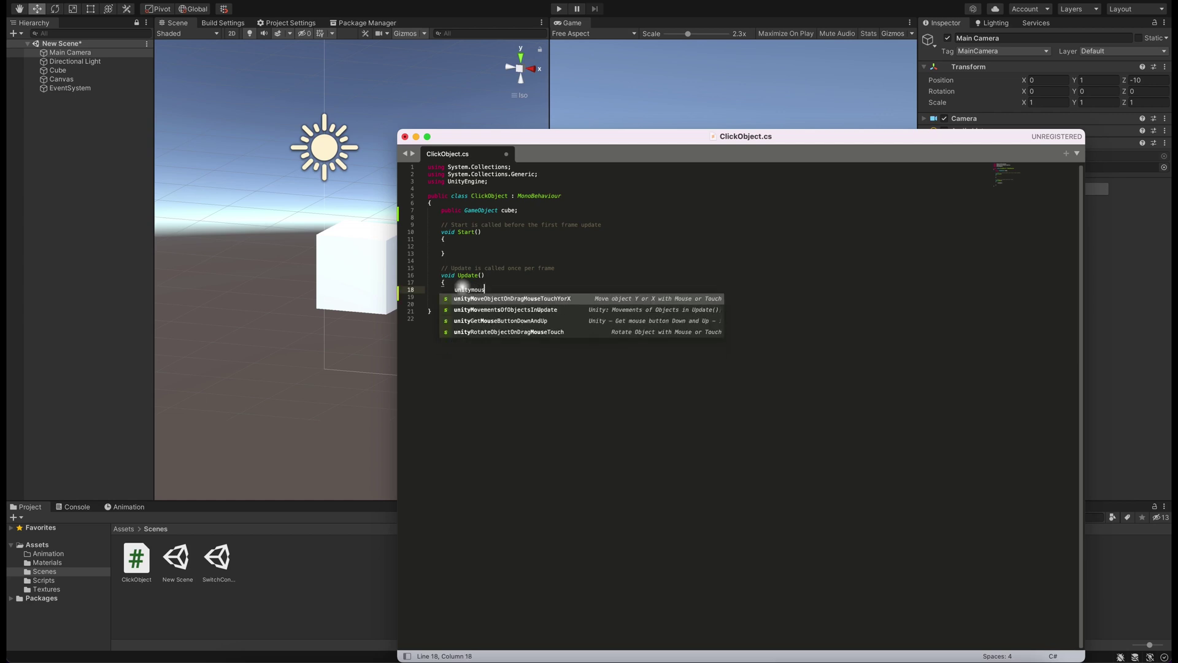
key(Return)
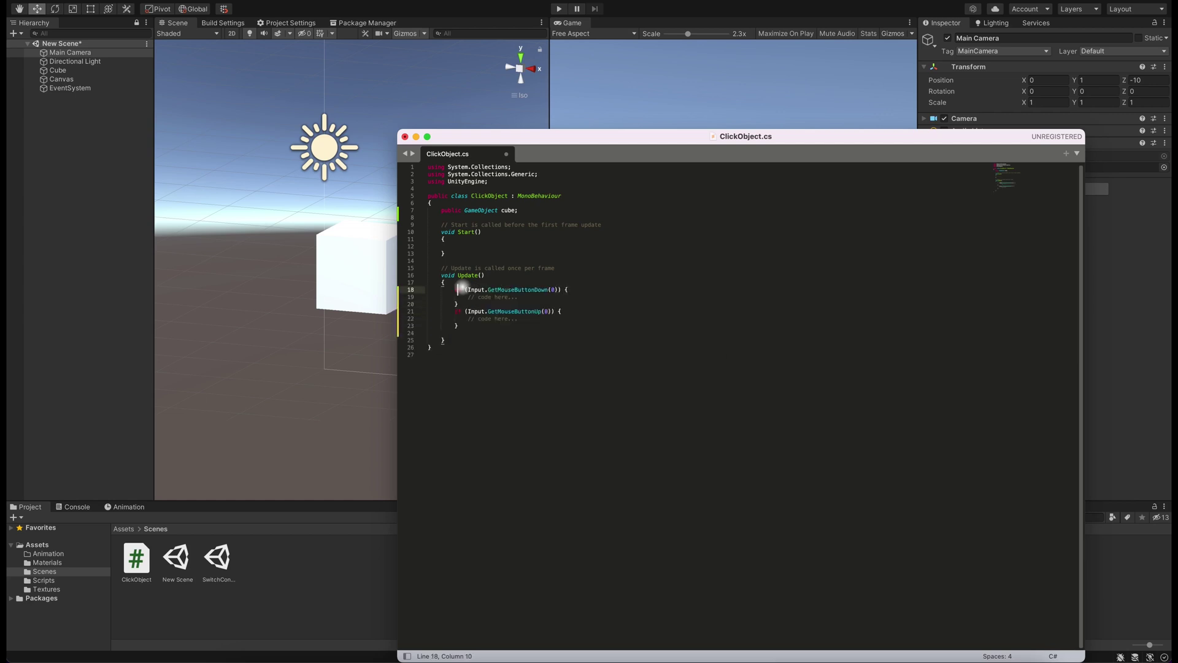
key(alt+shift+Left)
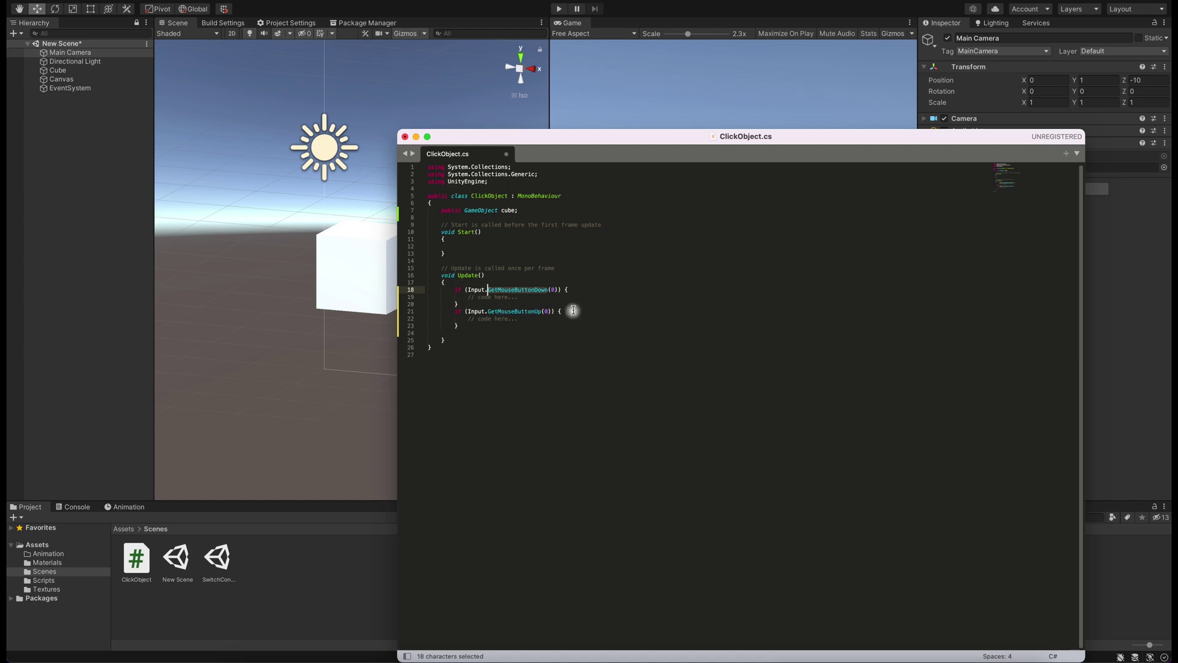
double_click(520, 311)
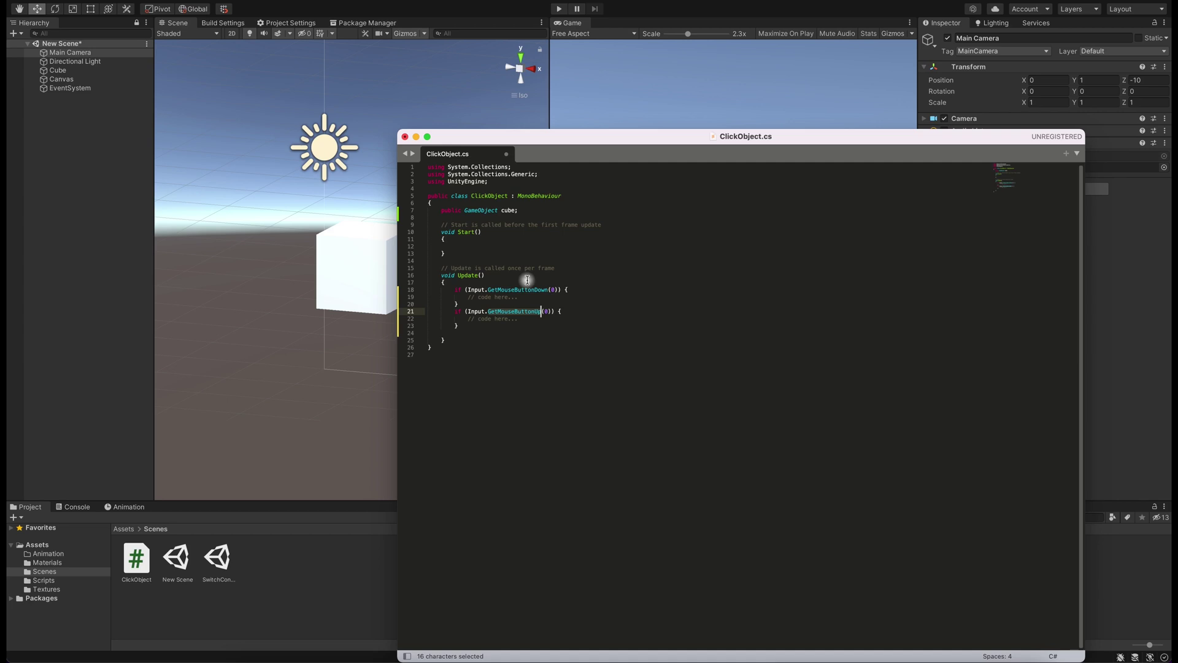
Insert the getClickedObject raycast and isPointerOverUIObject helper snippet below Update and review it
click(451, 340)
key(Return)
key(Return)
text(uny)
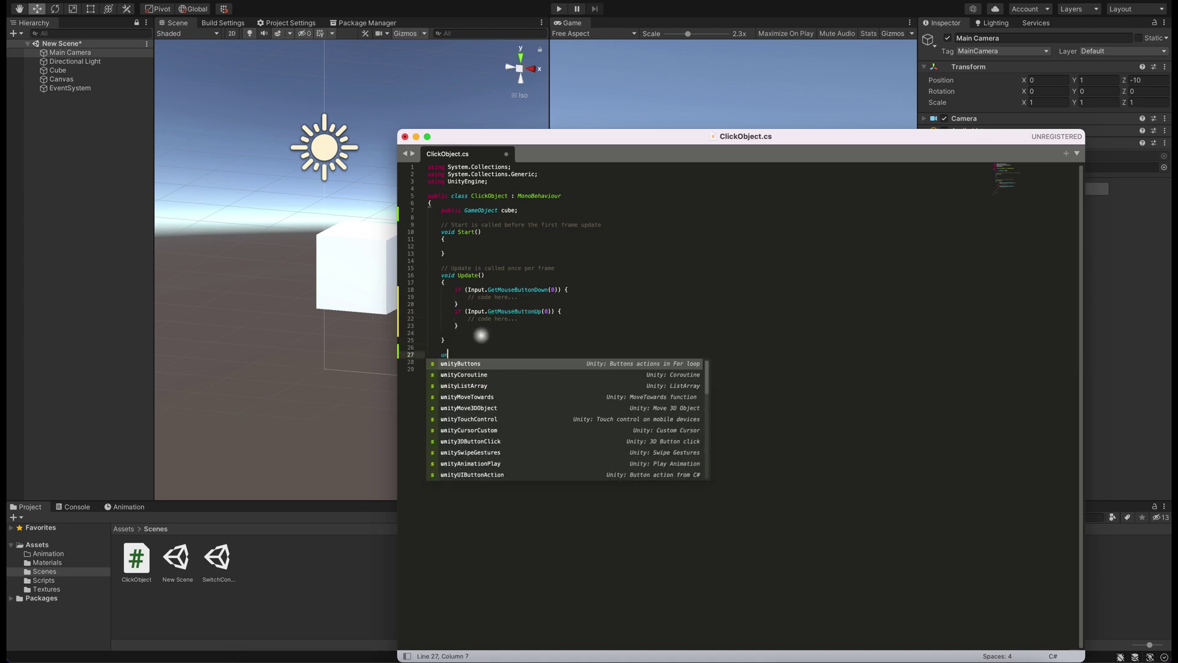
text(c)
key(Return)
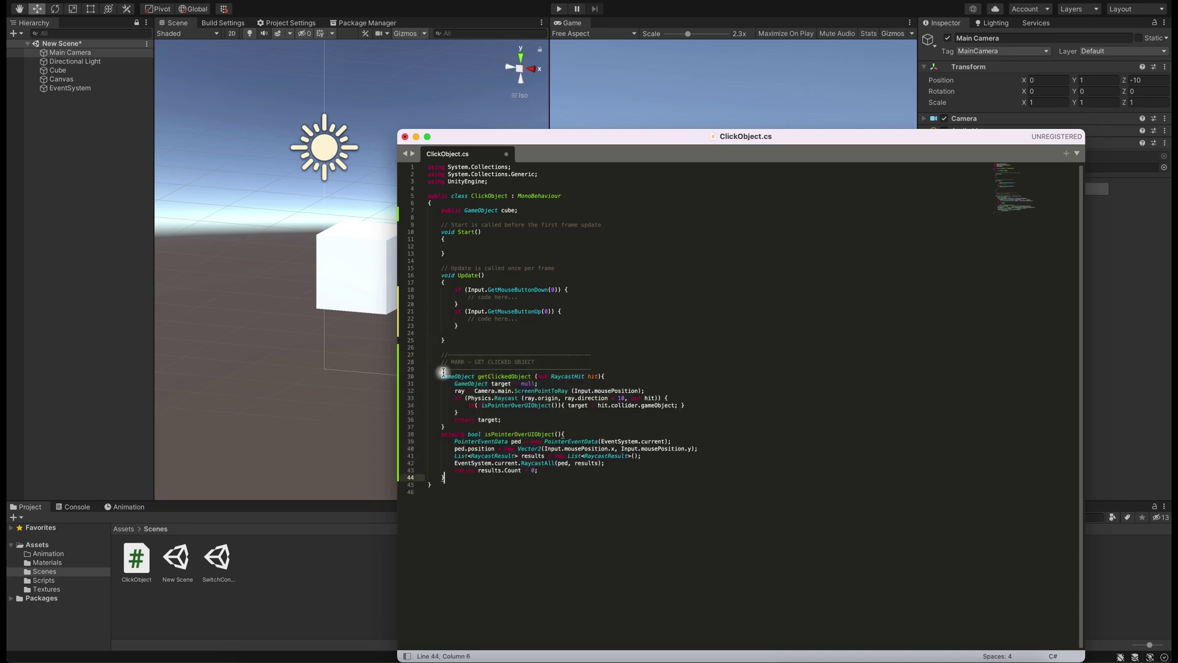
double_click(497, 377)
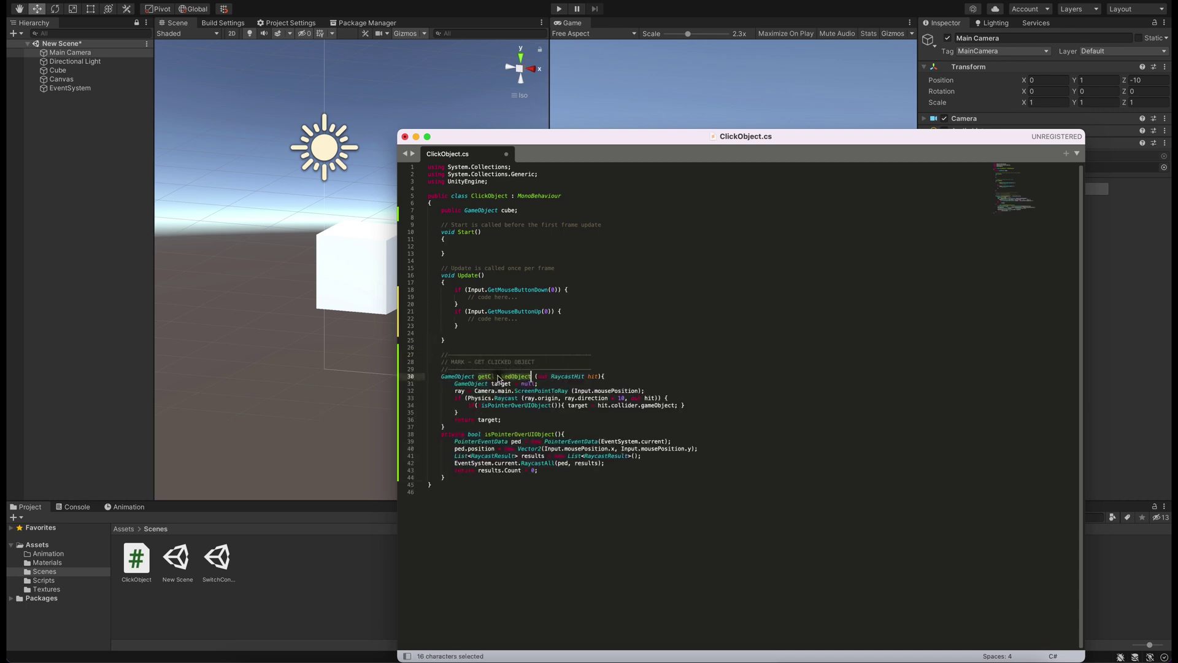
double_click(486, 420)
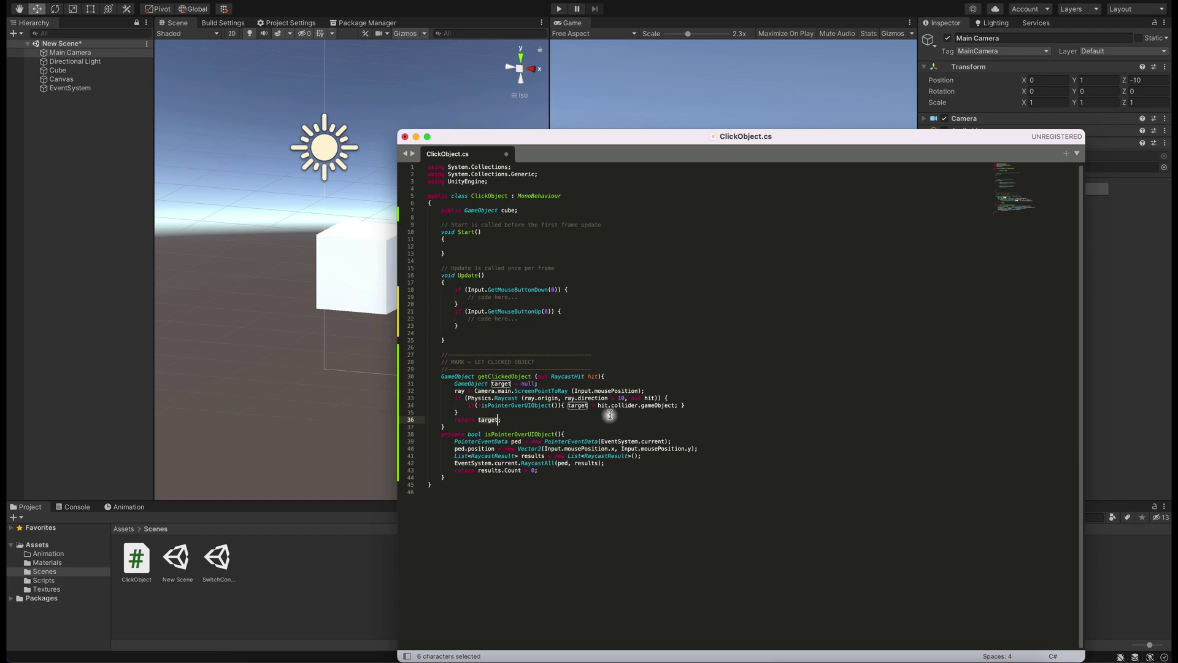
double_click(502, 404)
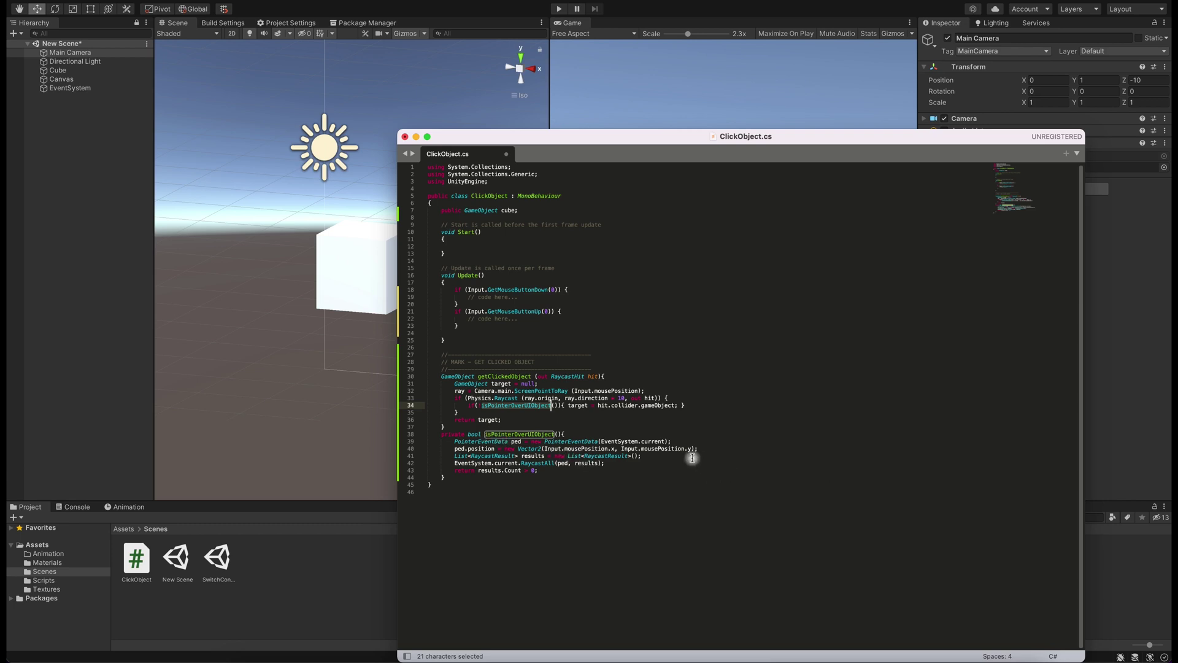
drag(499, 433, 544, 463)
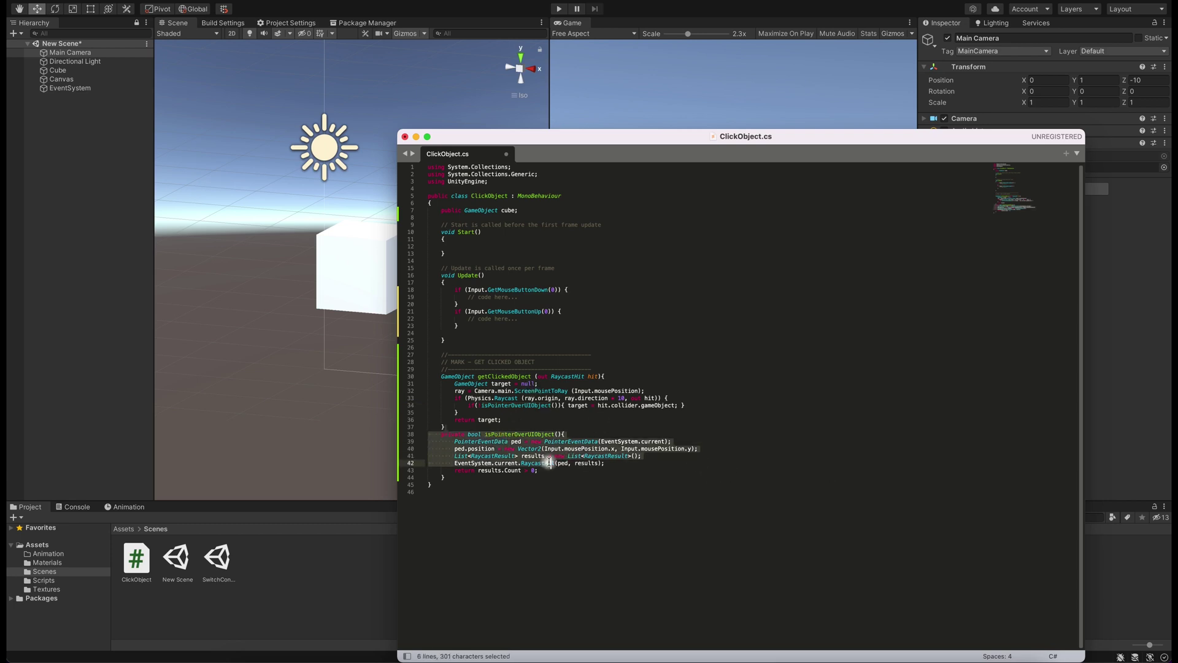
click(576, 478)
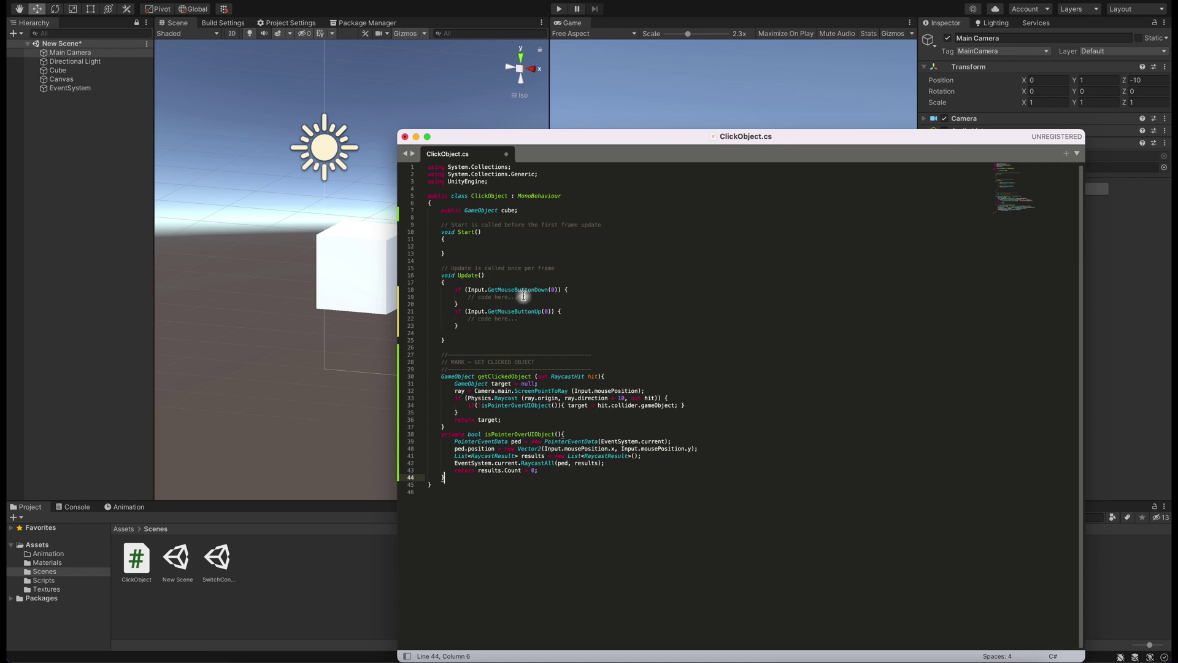
Replace the placeholder comments with print("clicked") and print("click is off")
drag(522, 297, 477, 297)
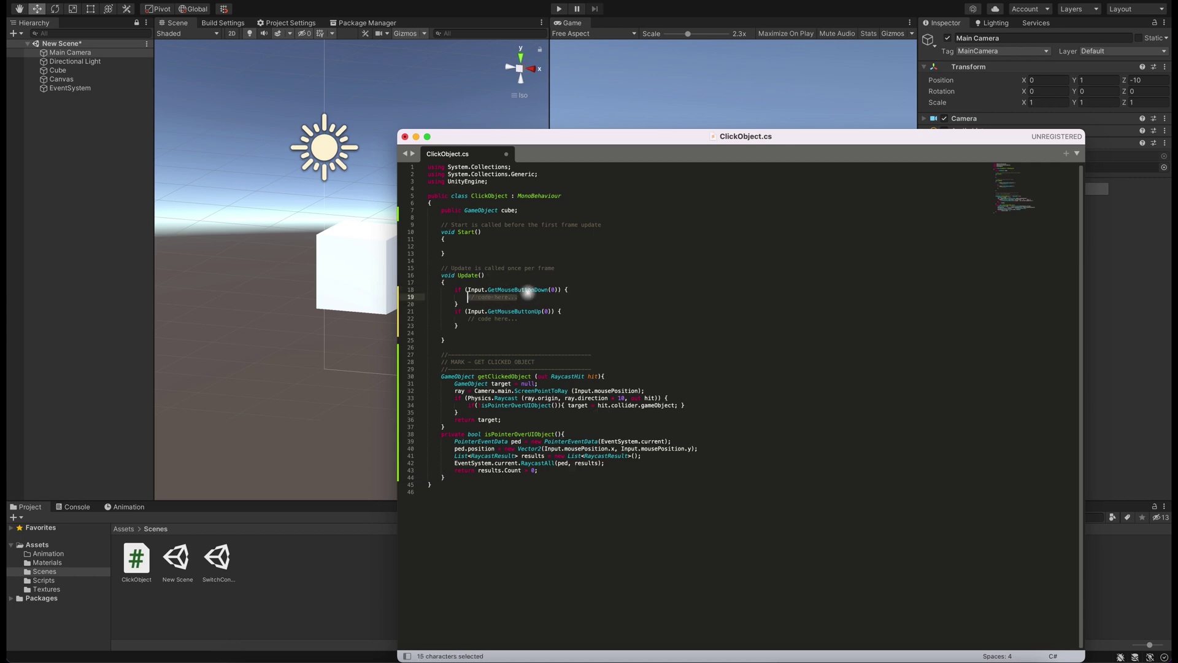
text(print("cl)
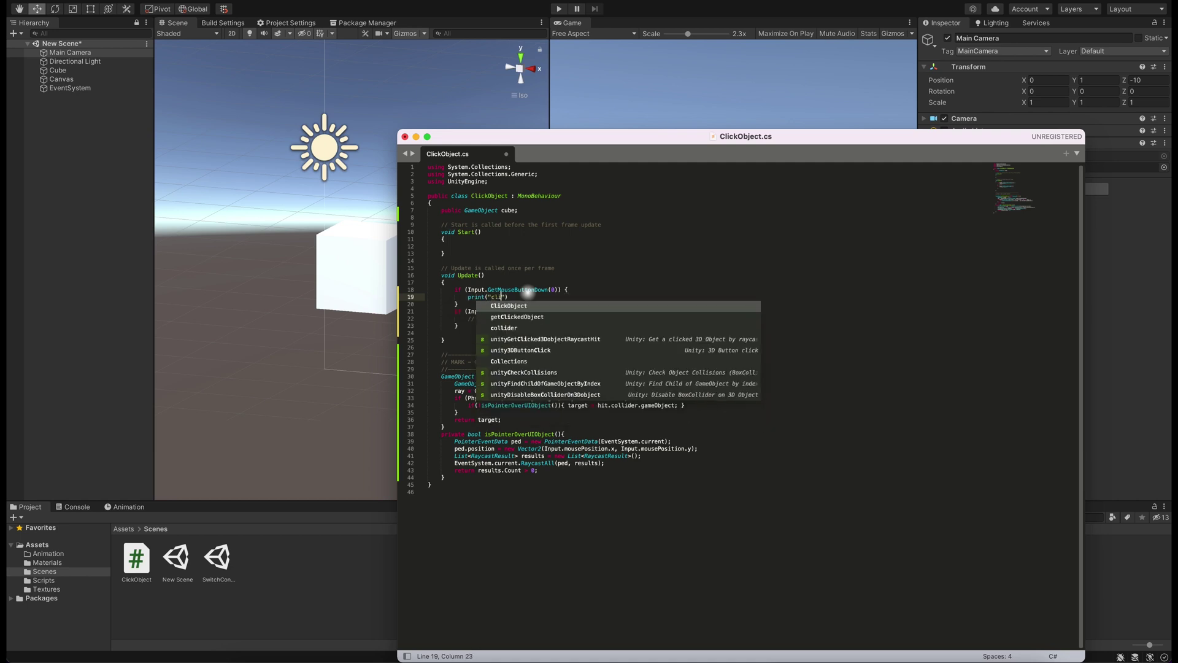
text(icked)
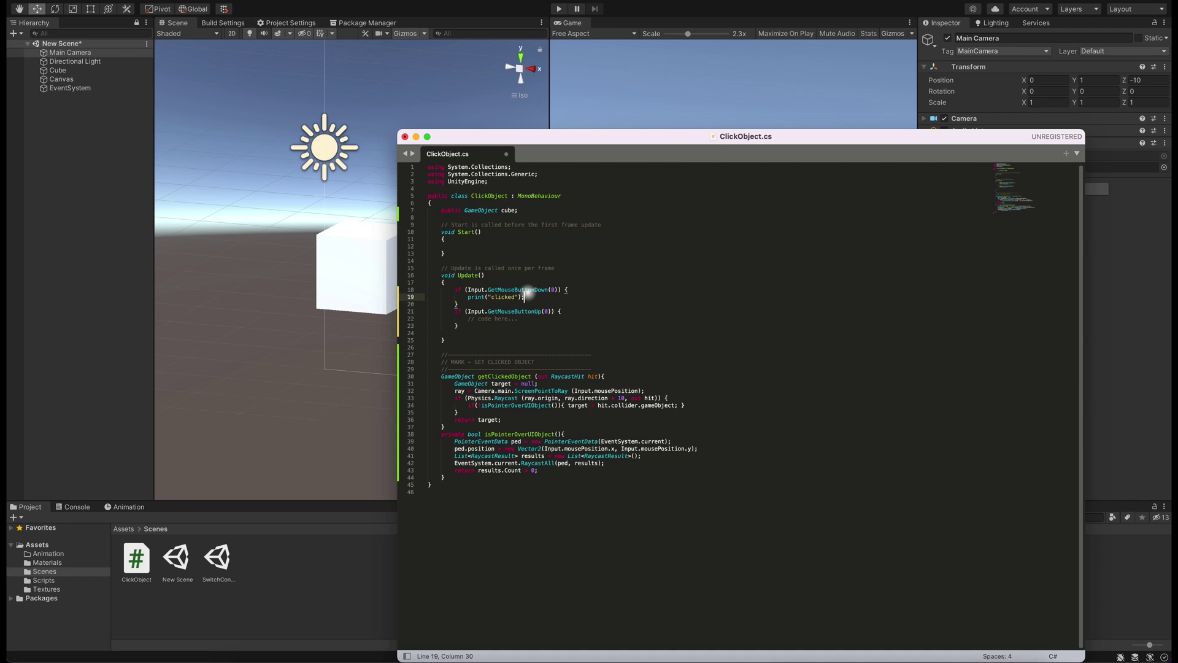
drag(520, 320, 478, 319)
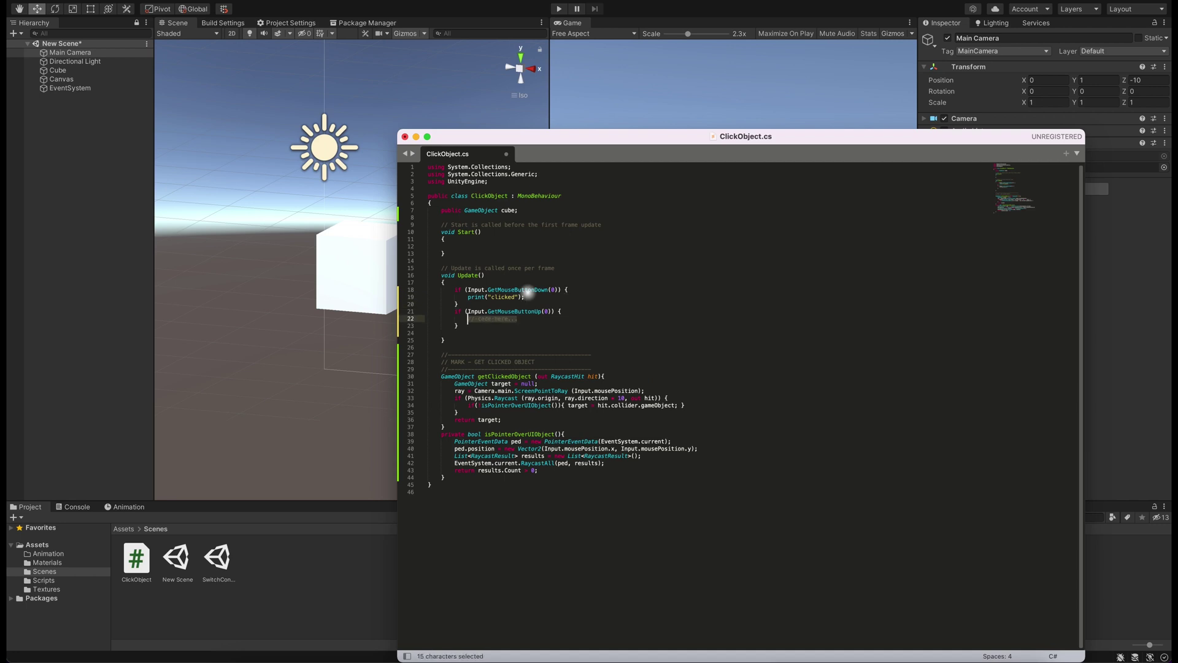
text(print()
text(lick to ob)
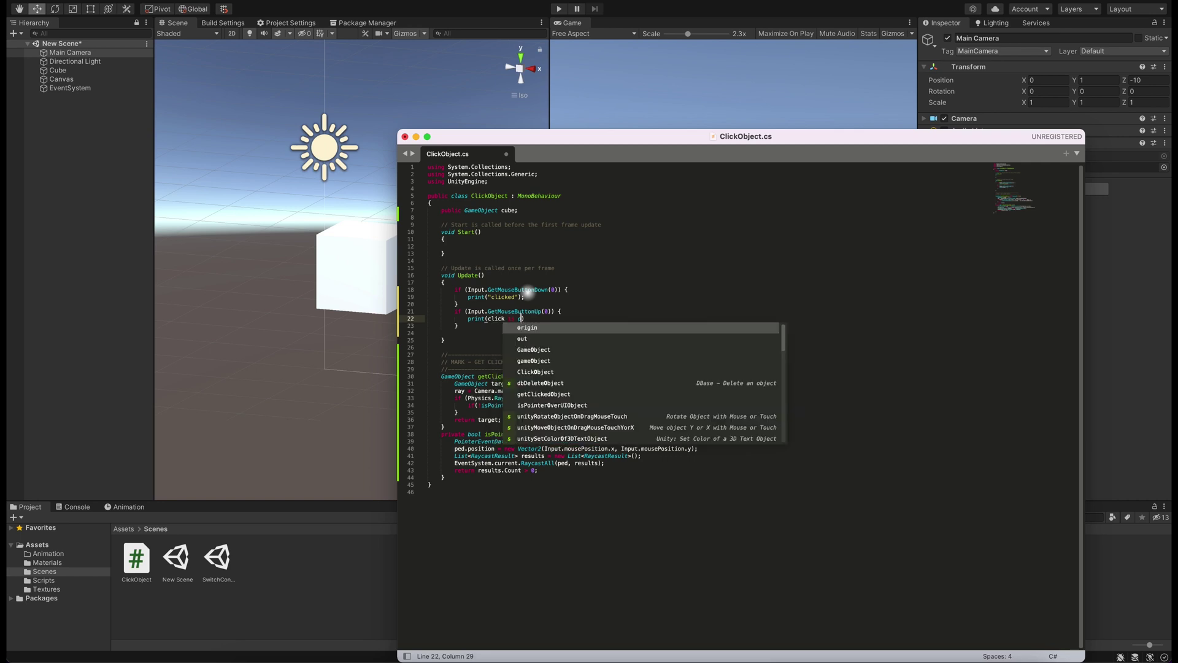
key(BackSpace)
key(BackSpace)
text(off)
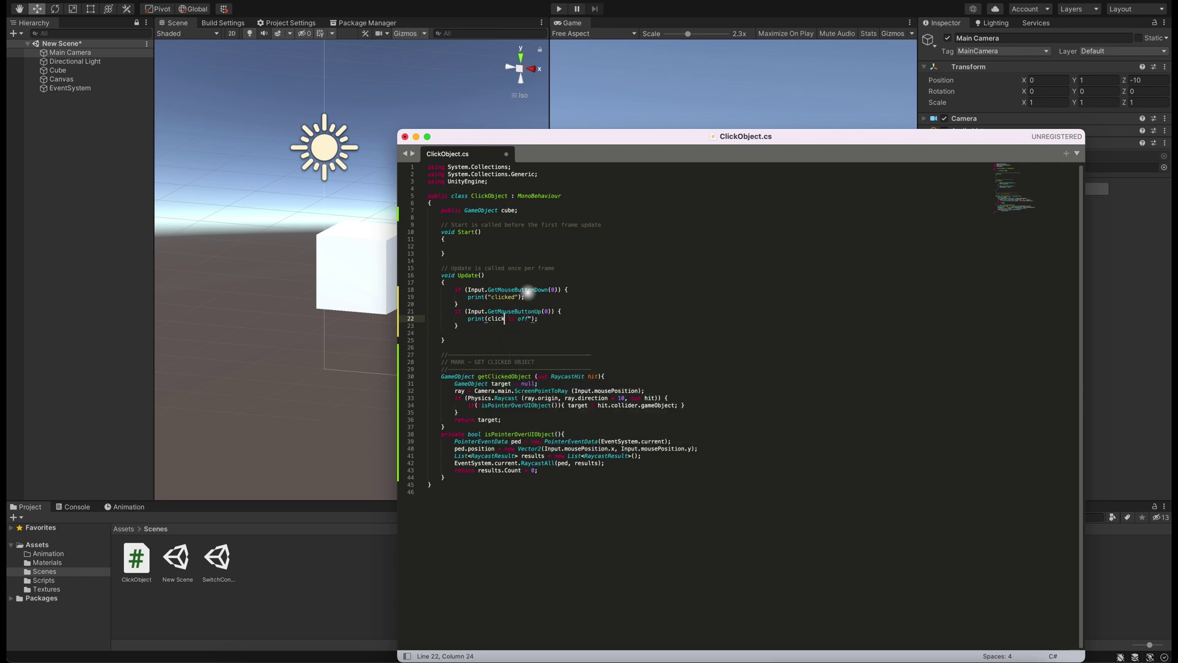
text(")
key(Down)
key(Down)
key(Down)
key(Down)
Save, then duplicate the 'using UnityEngine;' line twice below the imports
key(Return)
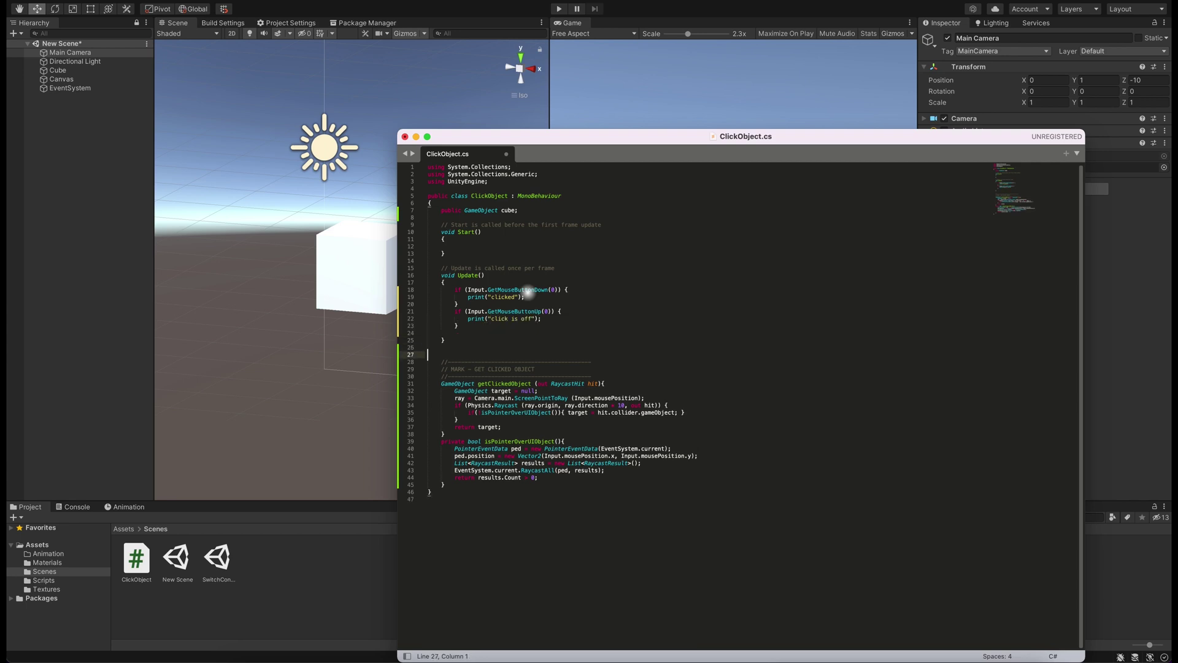
key(super+s)
click(503, 182)
key(Return)
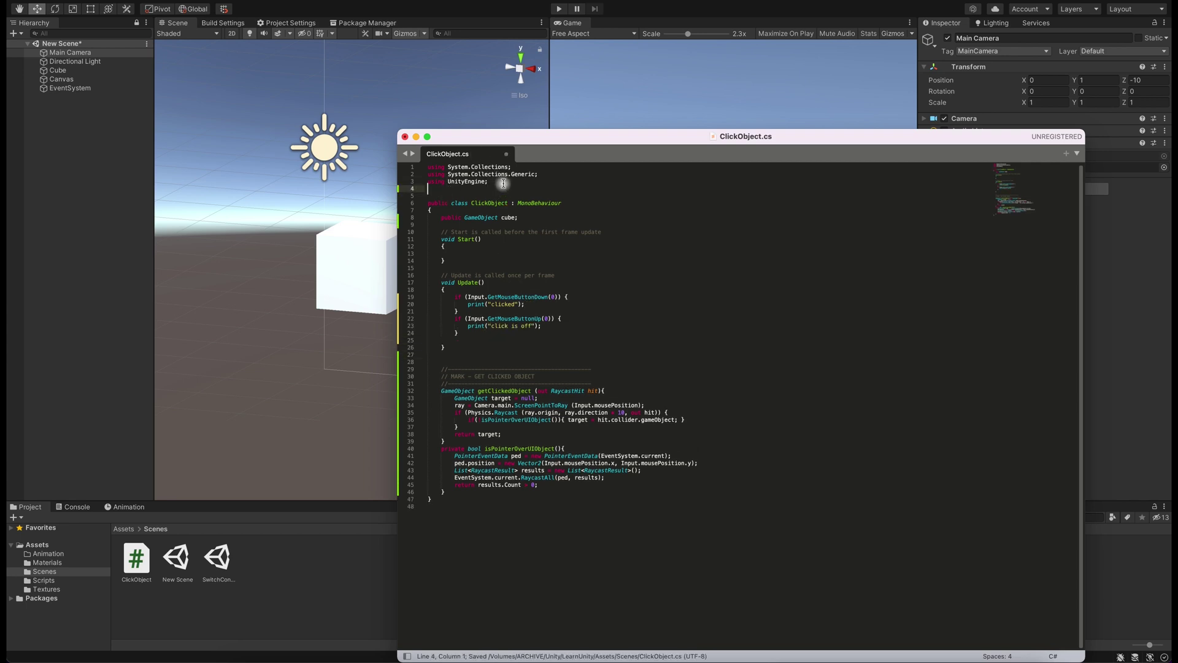
key(shift+Up)
key(super+c)
key(super+v)
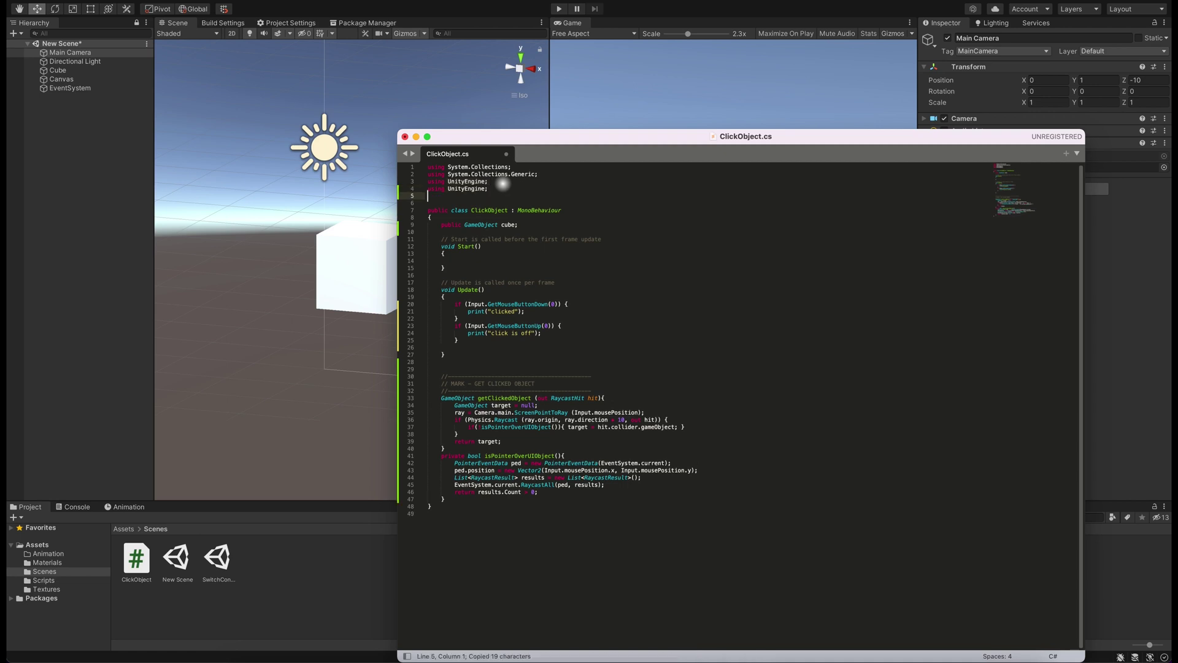
key(super+v)
Change the copies to UnityEngine.UI and UnityEngine.EventSystems and return to Unity
key(Up)
key(Up)
text(.)
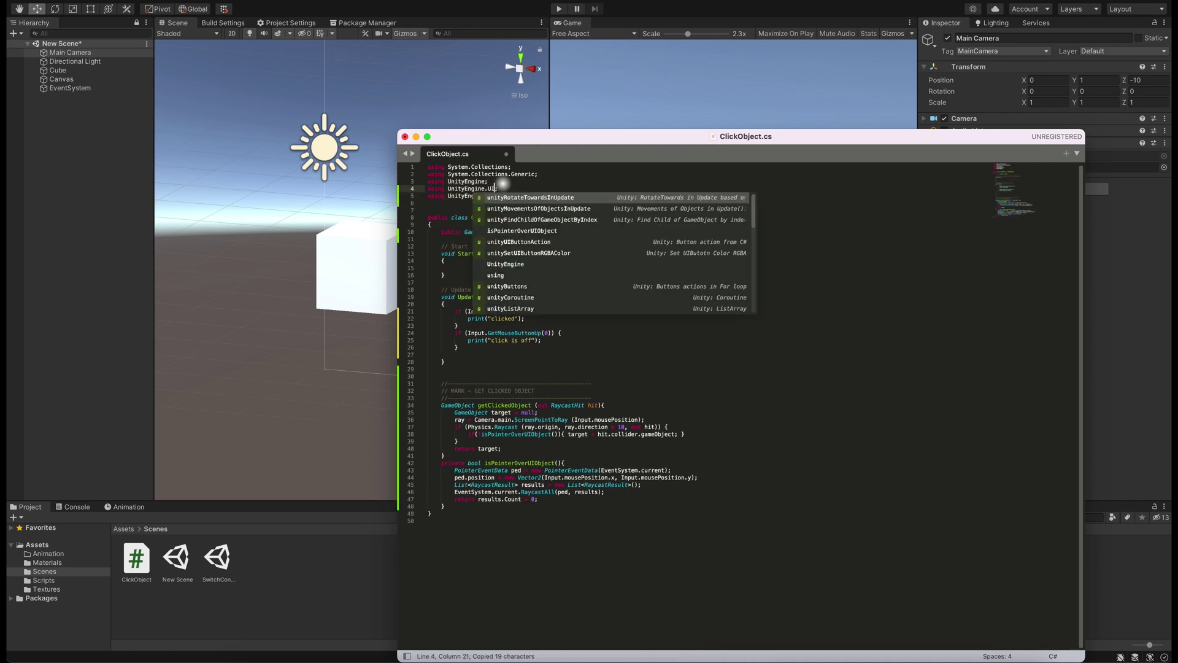
text(UI)
key(Down)
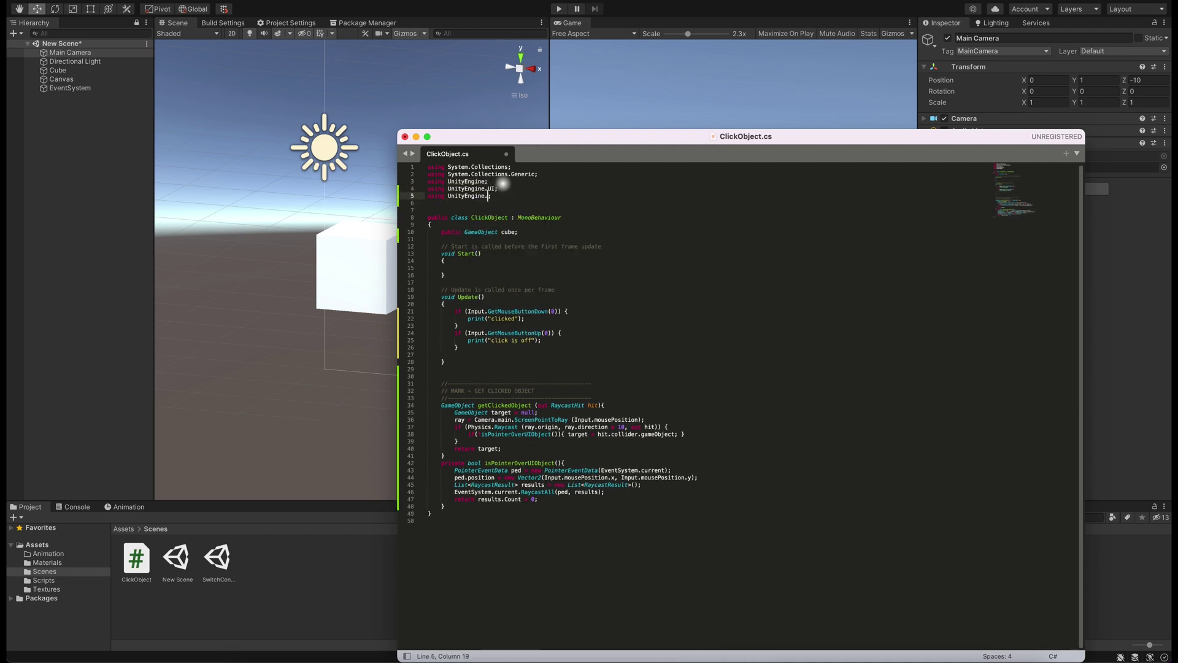
text(EventSyste)
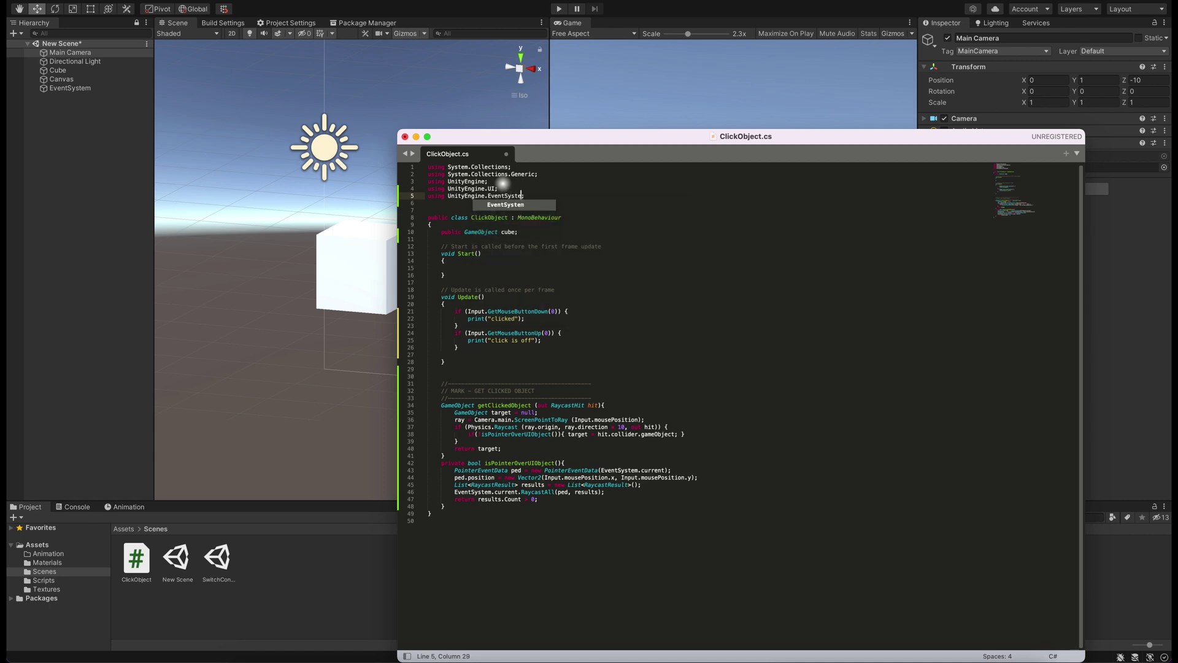
text(ms)
key(Down)
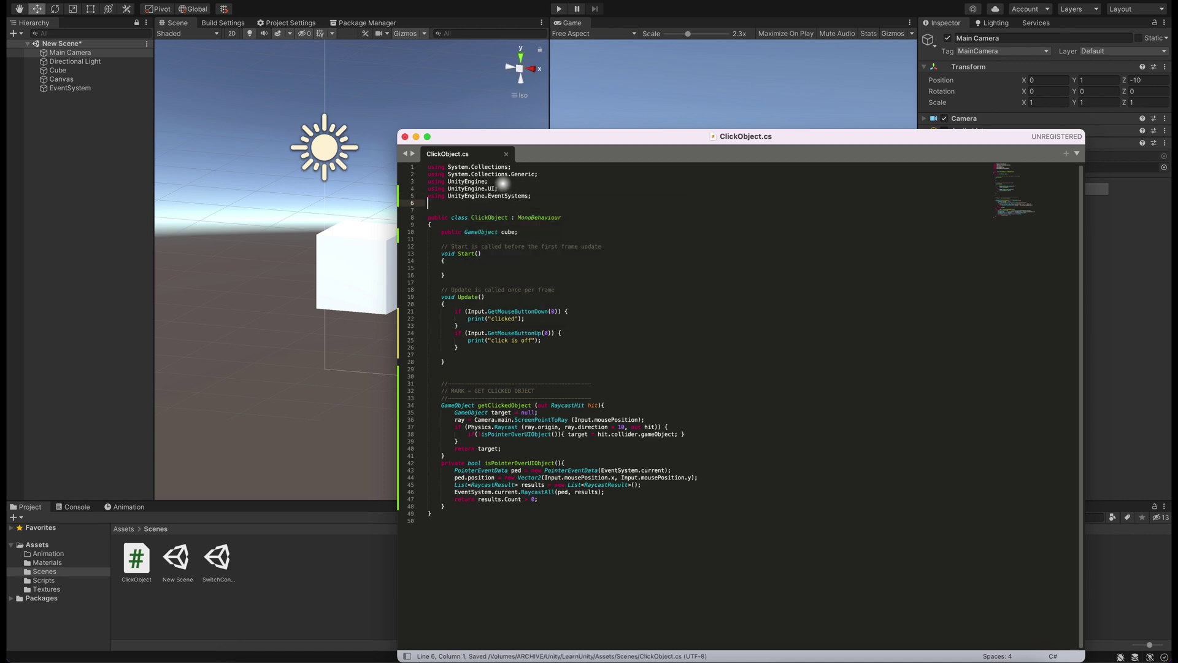
click(679, 23)
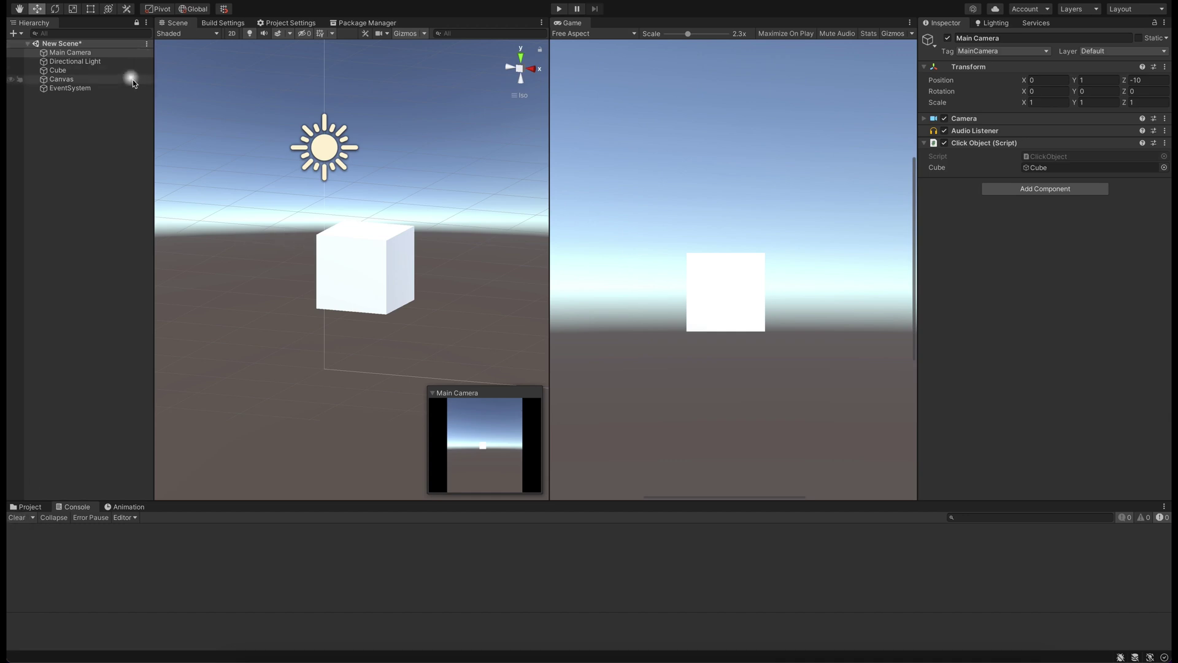
Run the game and click the cube and sky, watching clicked/click is off log everywhere
click(13, 82)
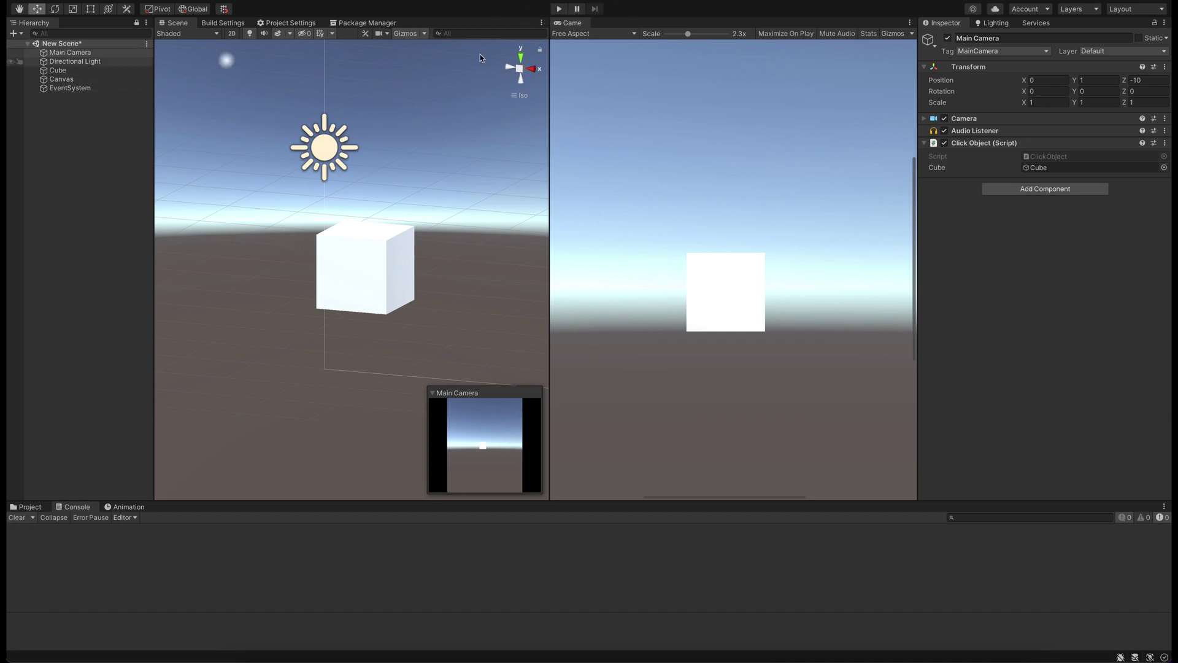
click(559, 9)
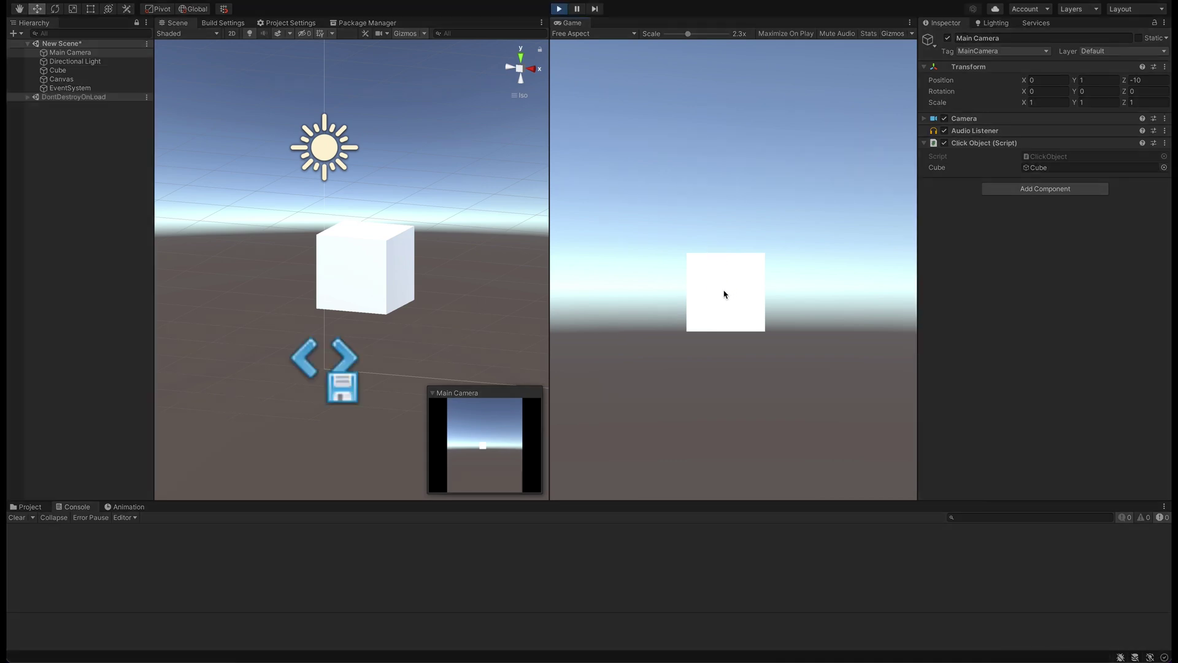
click(724, 294)
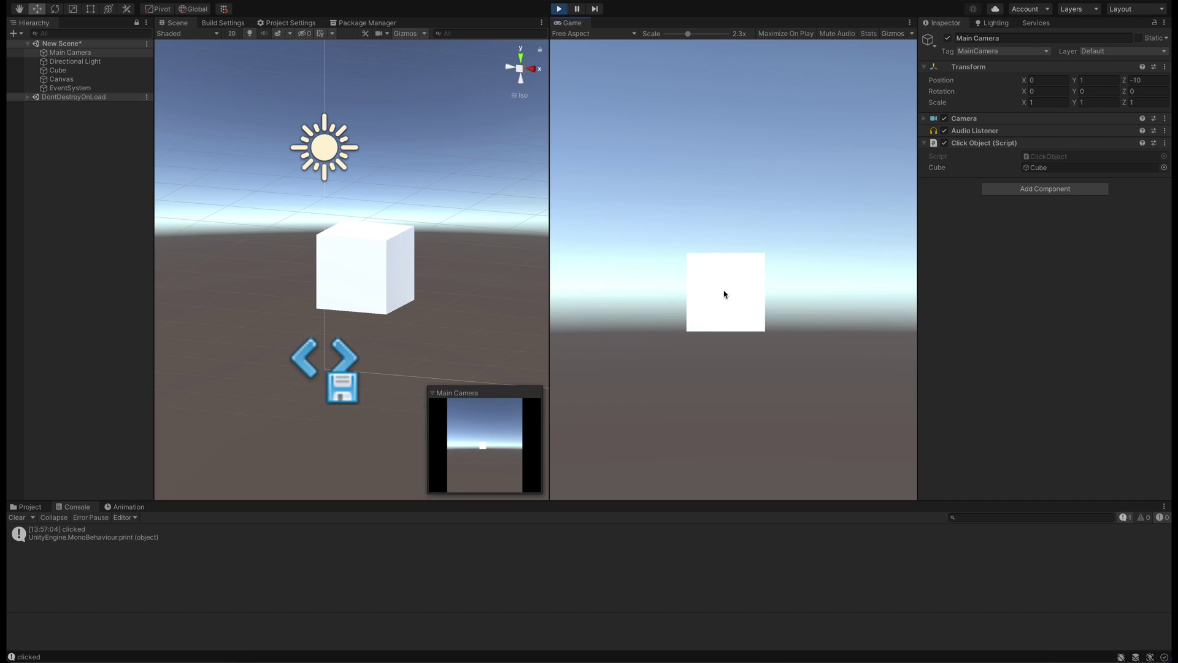
click(723, 295)
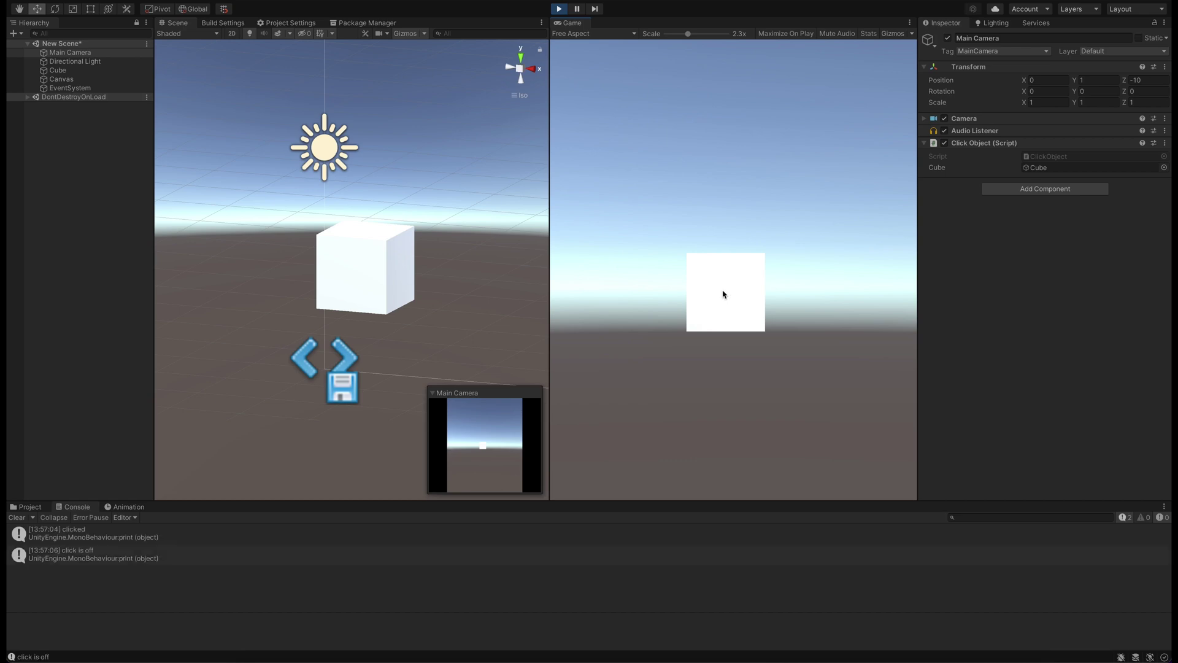
click(724, 294)
click(724, 288)
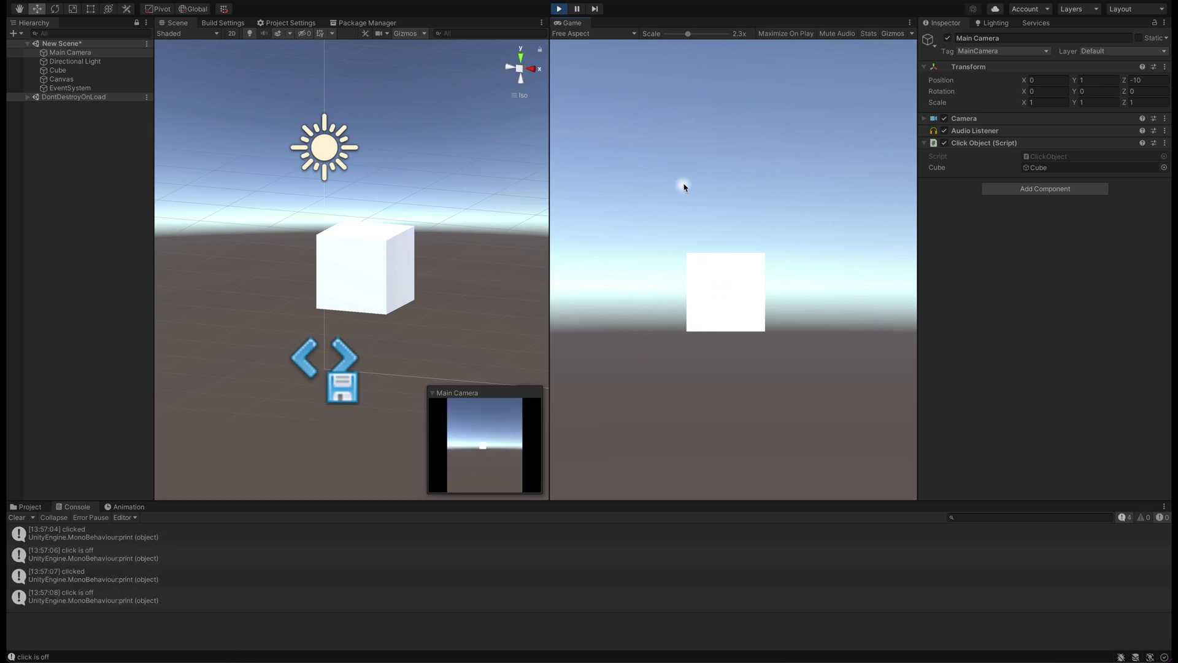
click(699, 175)
click(699, 175)
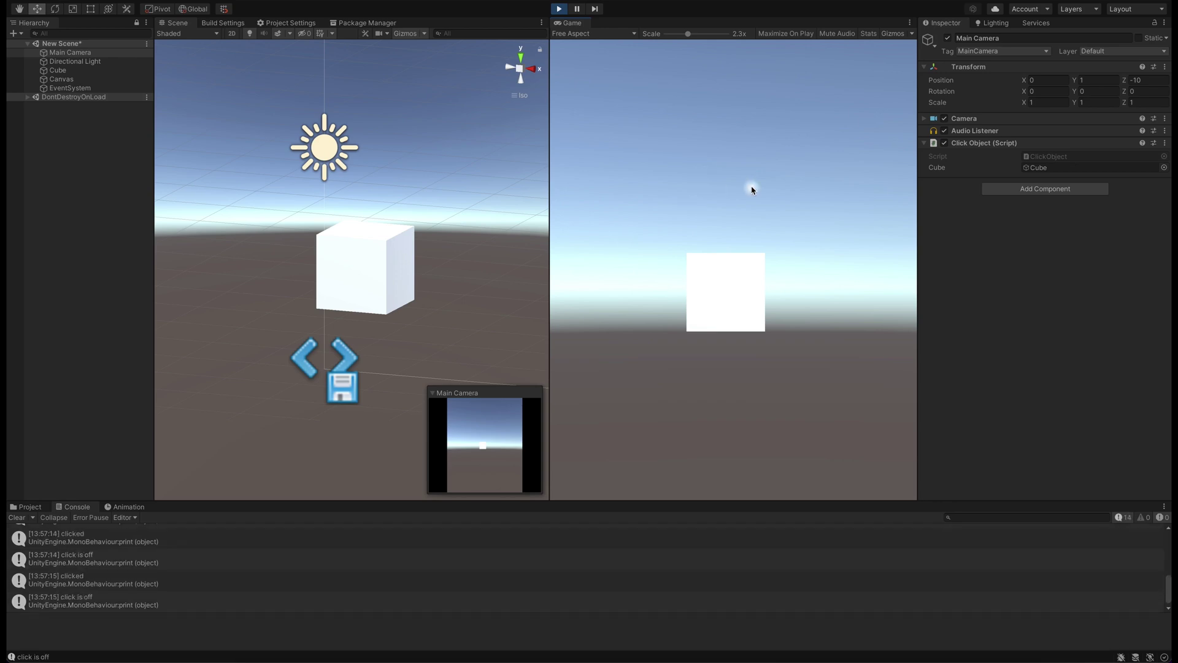
Stop the game, return to the script and delete the old print("clicked") line
key(ctrl+p)
click(297, 652)
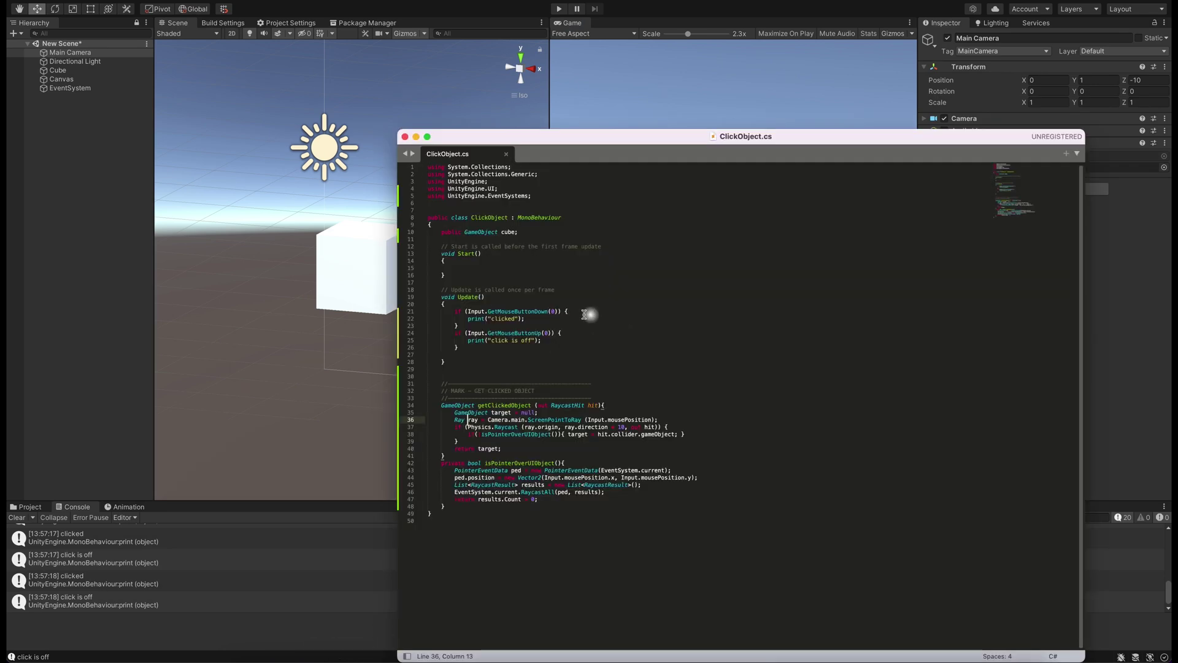
click(571, 312)
key(Down)
key(shift+Left)
key(shift+Left)
key(shift+Left)
key(shift+Left)
key(shift+Left)
key(shift+Left)
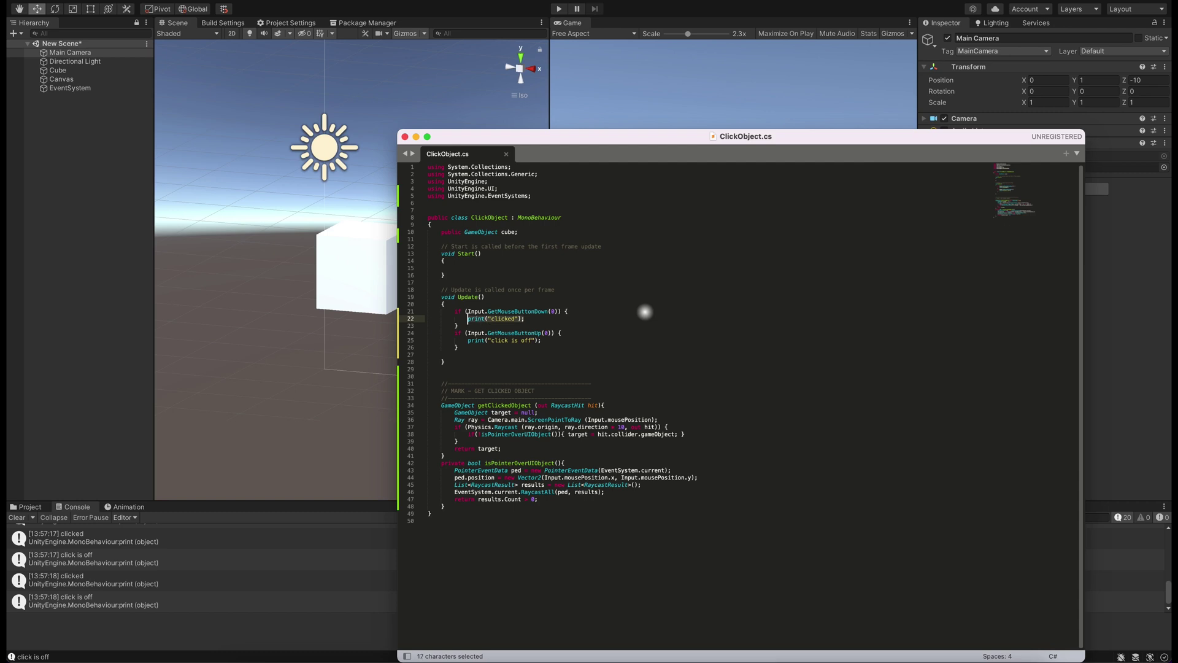
key(BackSpace)
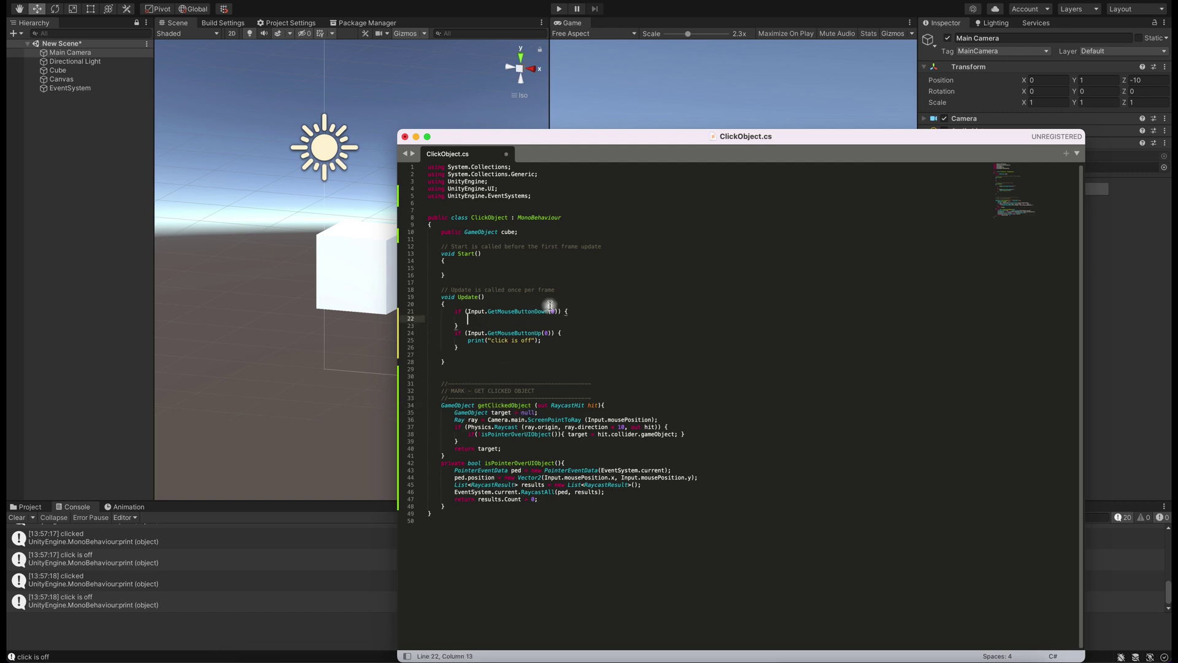
text(un)
Insert if (cube == getClickedObject(out RaycastHit hit)) printing "clicked/touched" and save
key(Return)
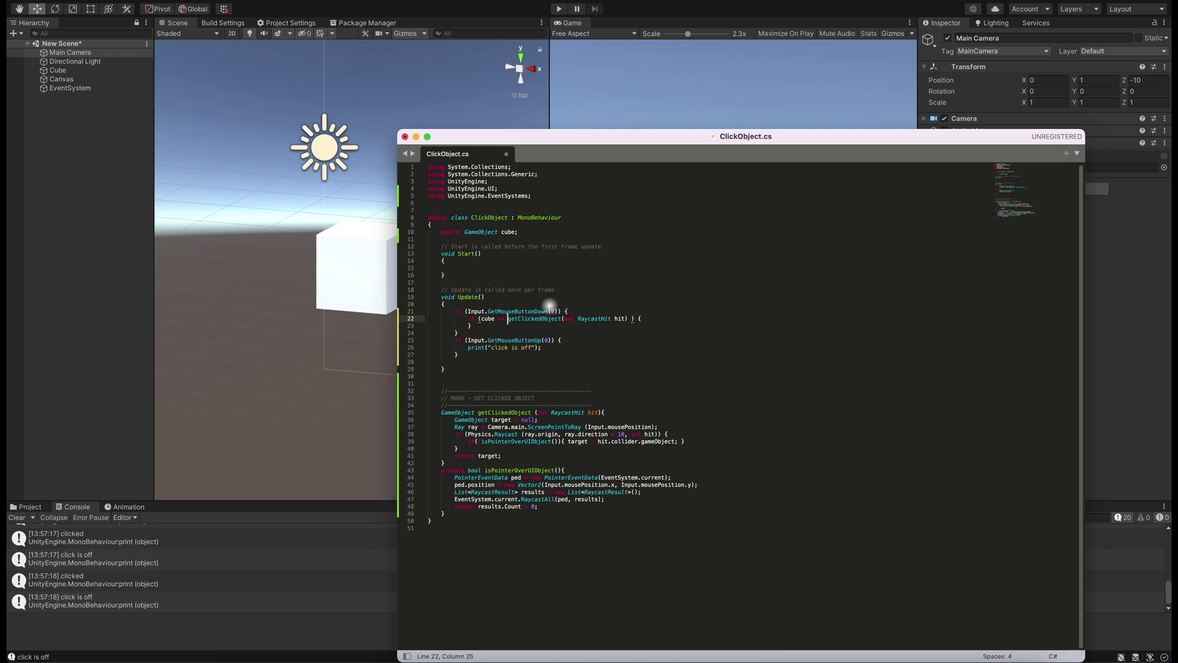
key(Tab)
key(Tab)
key(Tab)
key(End)
key(Return)
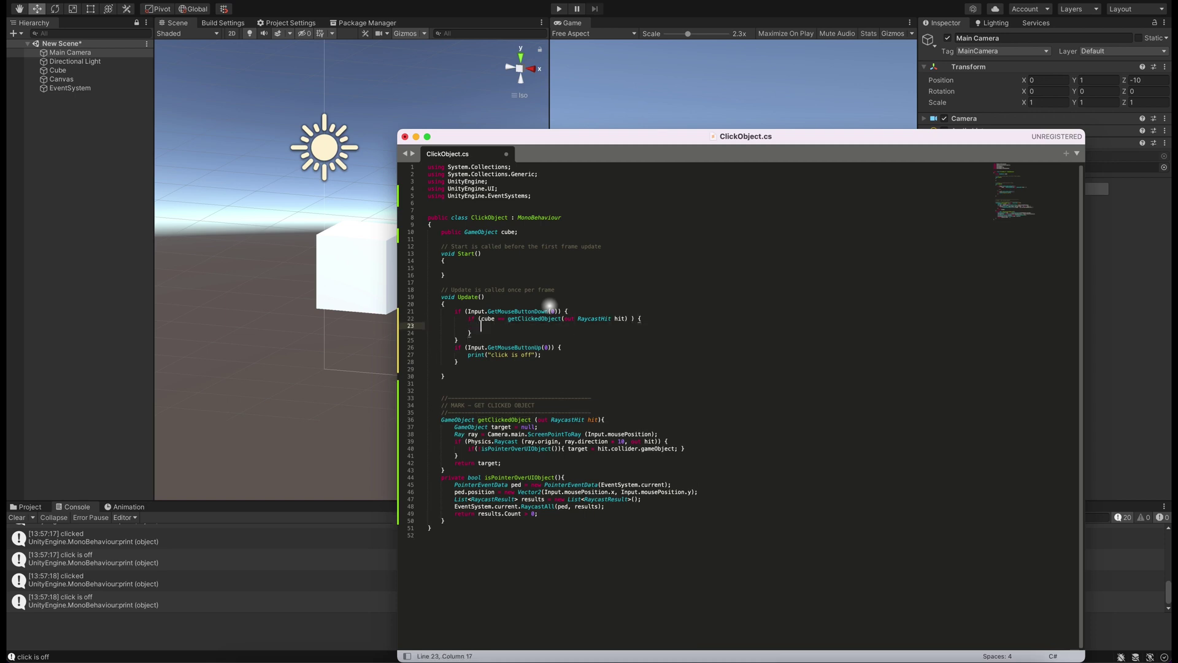
text(print(")
text(clicked/)
text(touched")
text();)
key(ctrl+s)
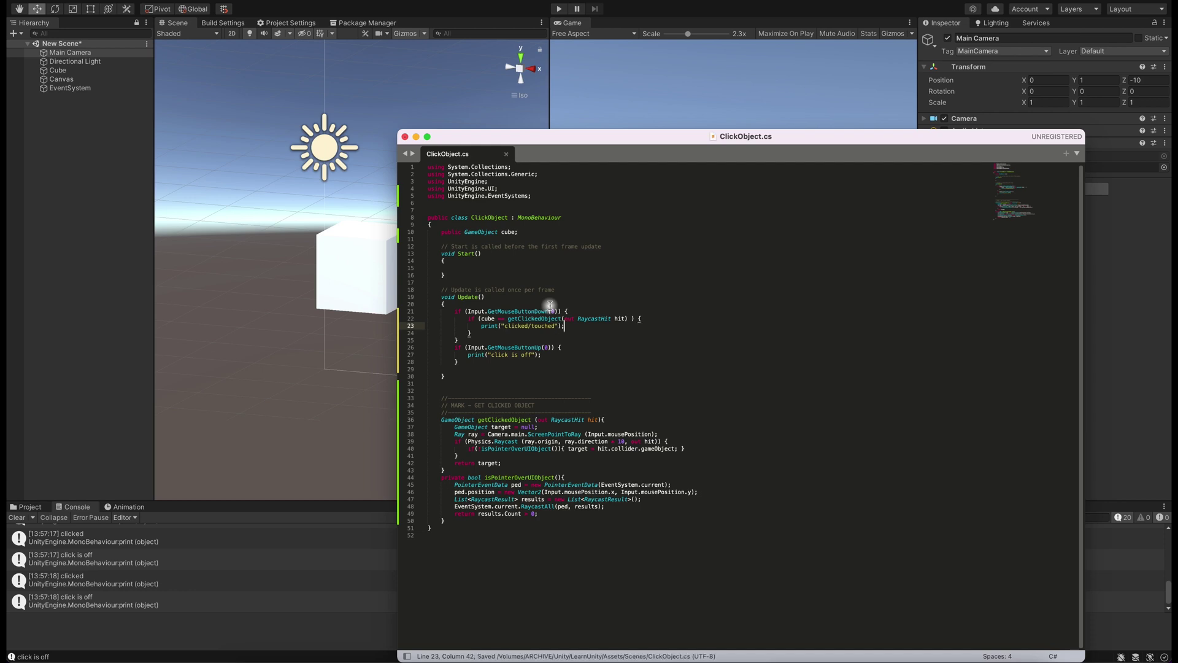
Run the game; sky clicks log only click is off, cube clicks log clicked/touched
click(635, 12)
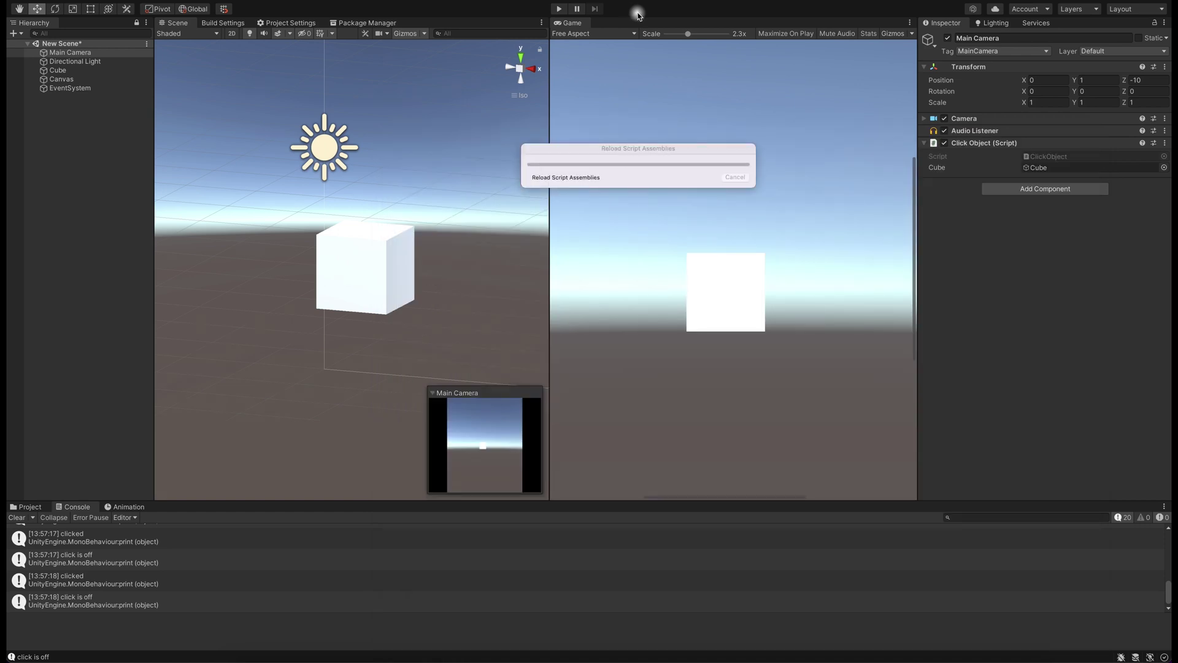
click(555, 10)
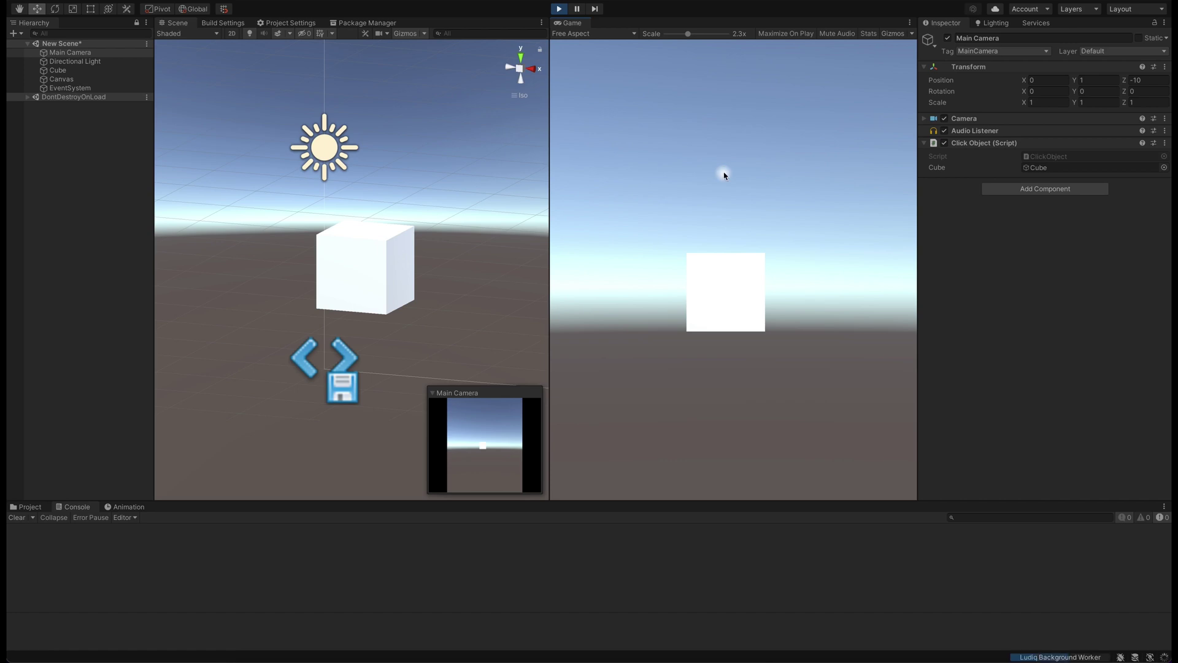
click(710, 183)
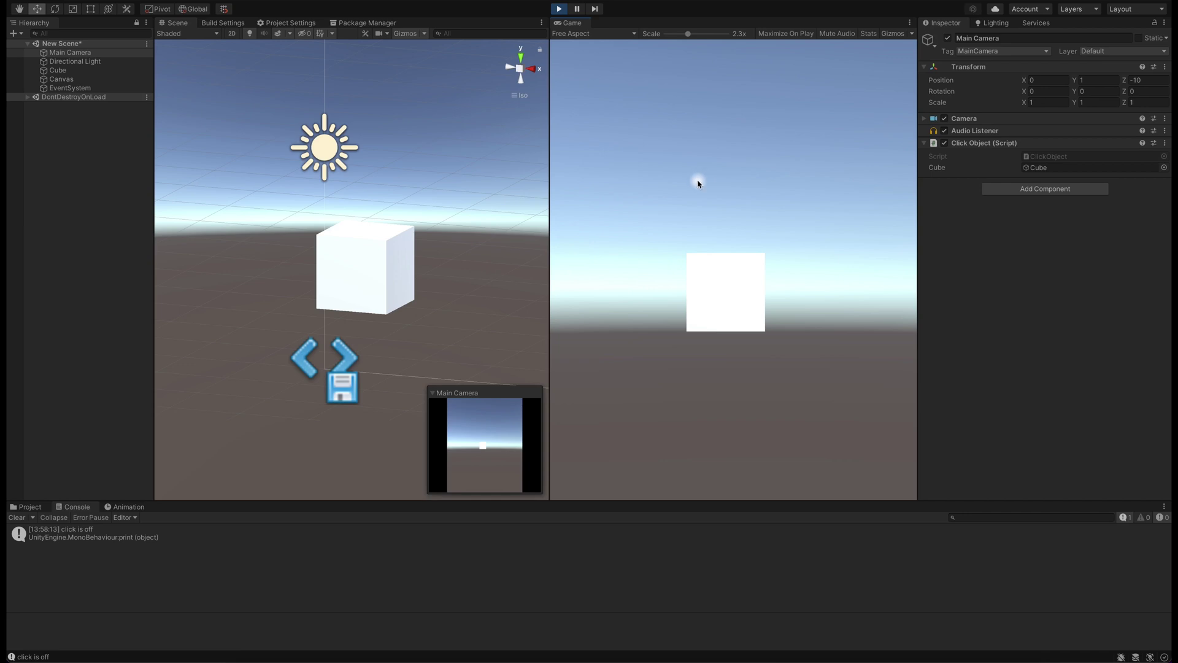
click(698, 180)
click(728, 292)
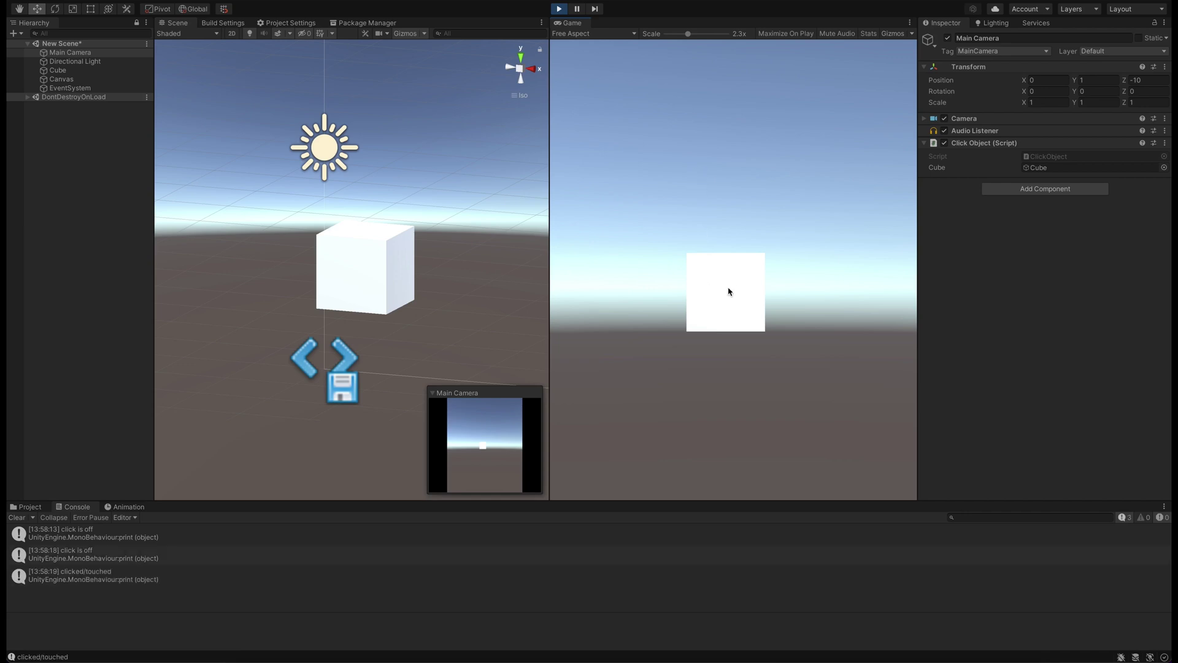
click(697, 265)
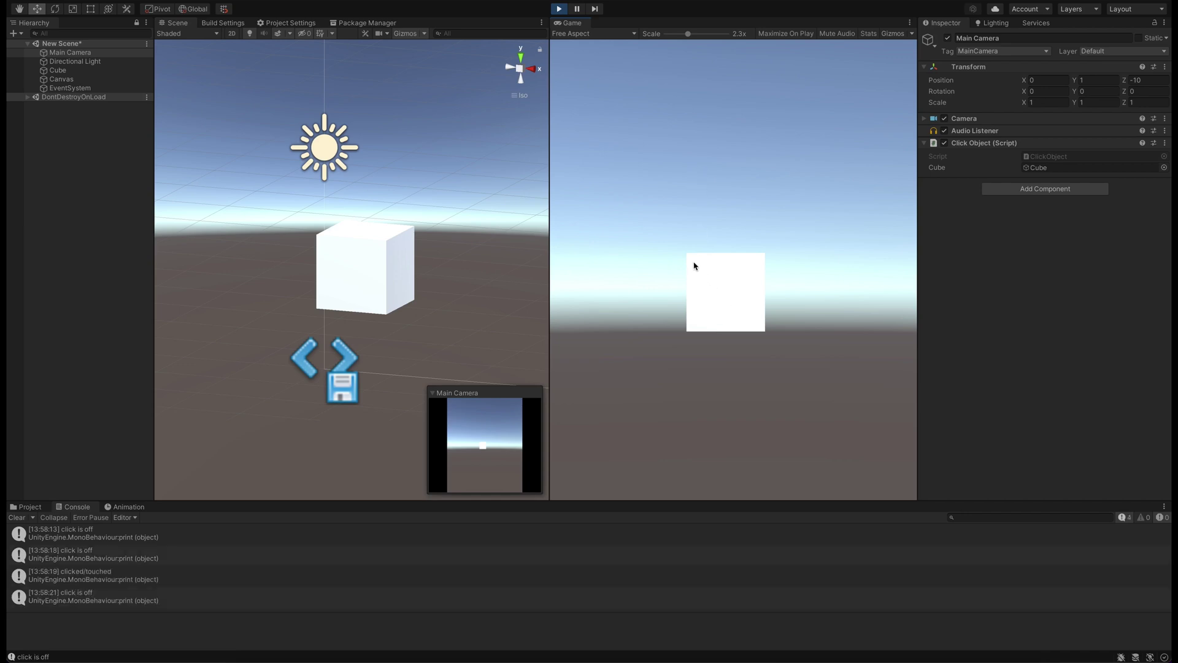
click(693, 265)
mouse_move(694, 267)
mouse_down()
mouse_move(755, 281)
mouse_move(686, 311)
mouse_move(695, 180)
mouse_up()
Bring the ClickObject.cs window in Sublime Text back to the front and reposition it up and left
click(694, 180)
click(322, 658)
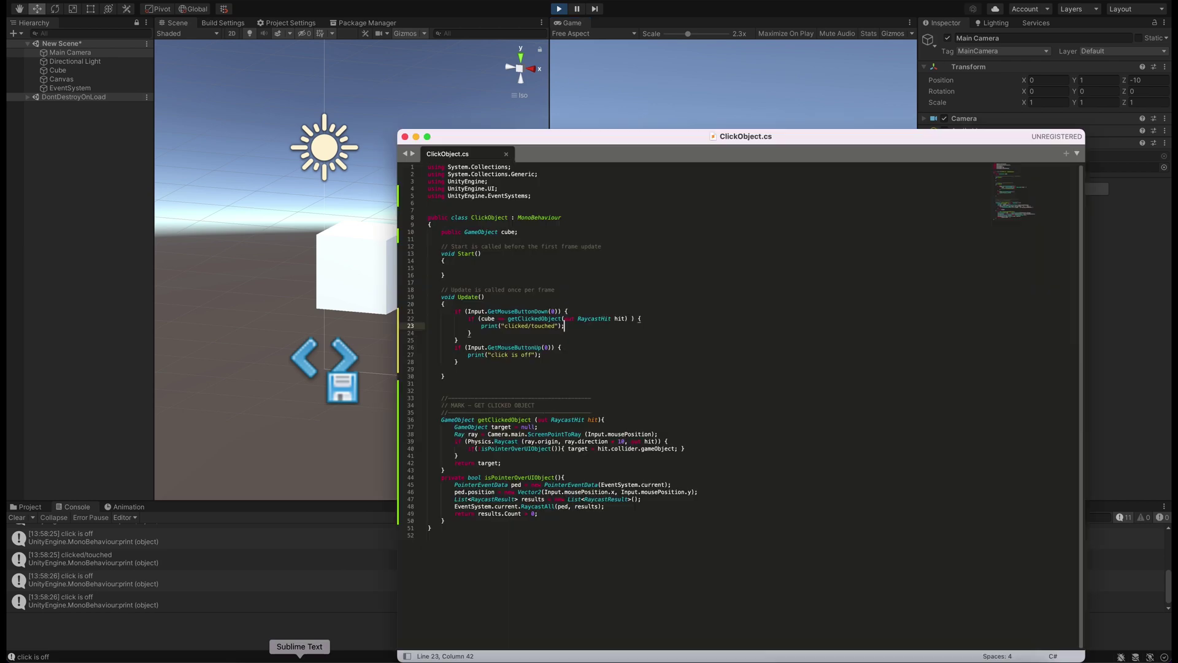
drag(580, 135, 587, 136)
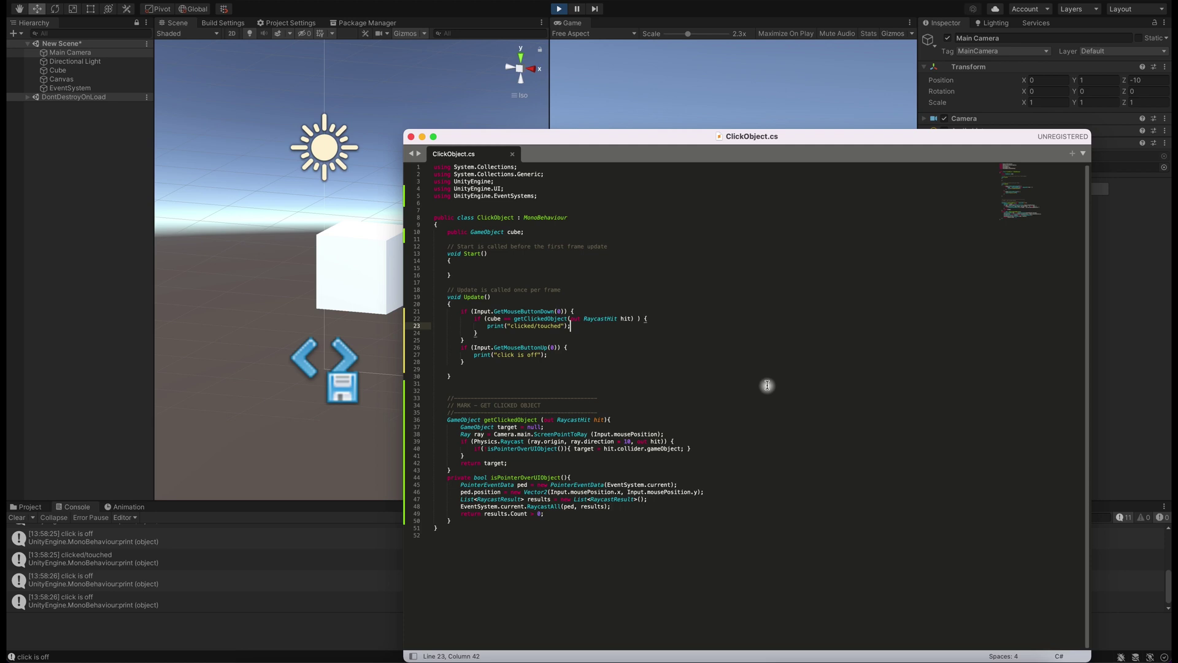
drag(688, 139, 598, 89)
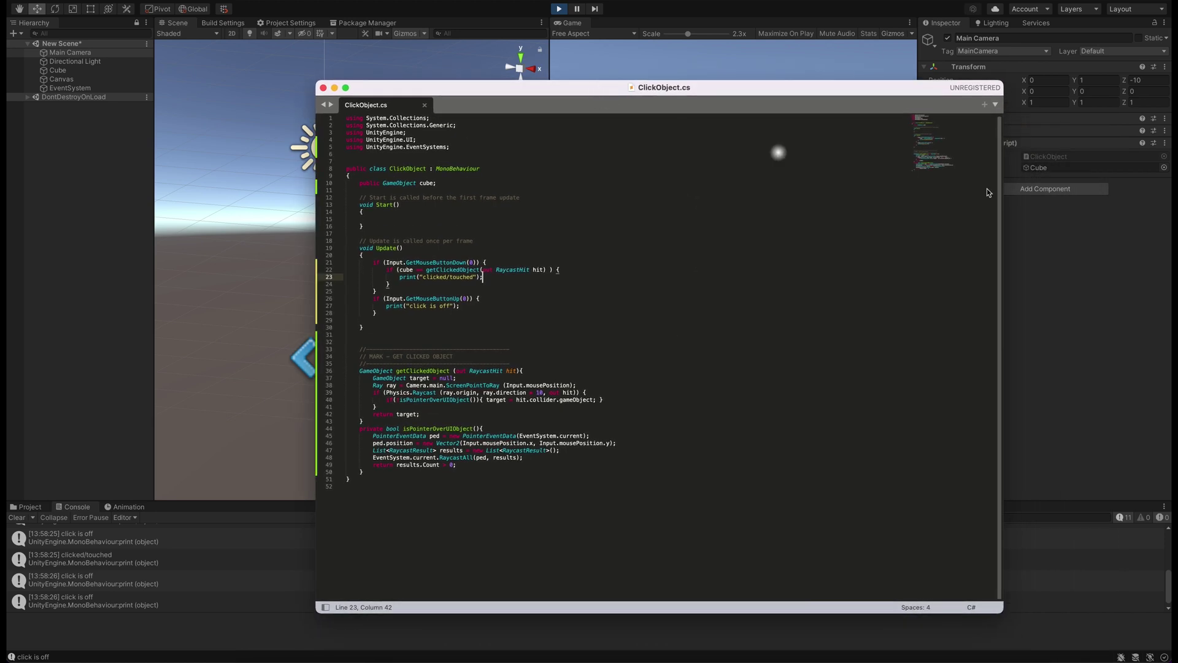